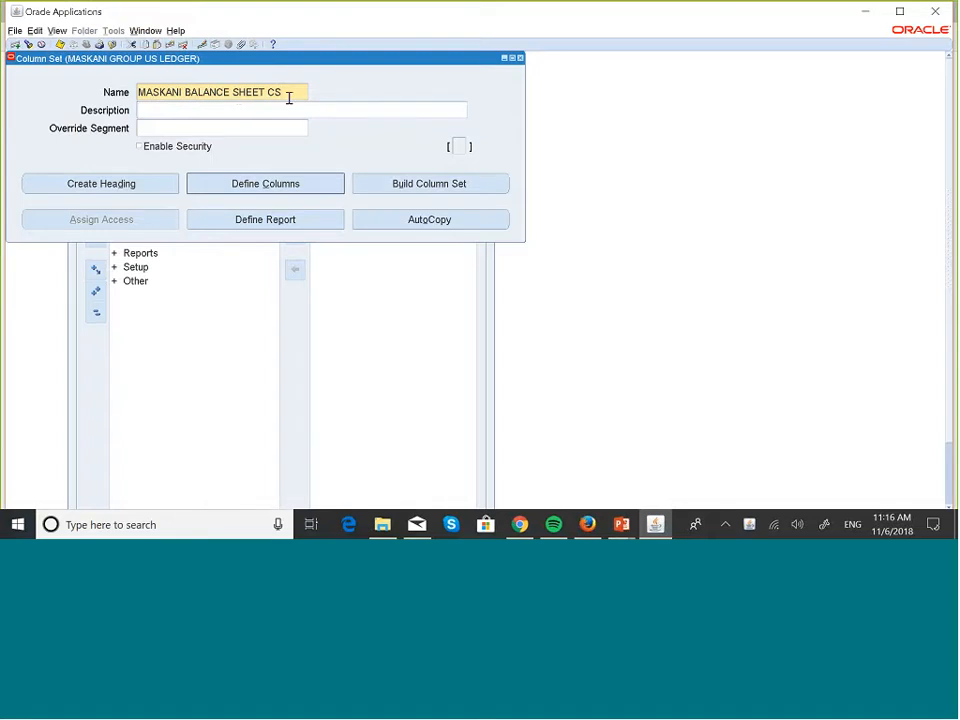
Copy the column set name MASKANI BALANCE SHEET CS into the description and save the column set.
triple_click(289, 97)
key("ctrl+c")
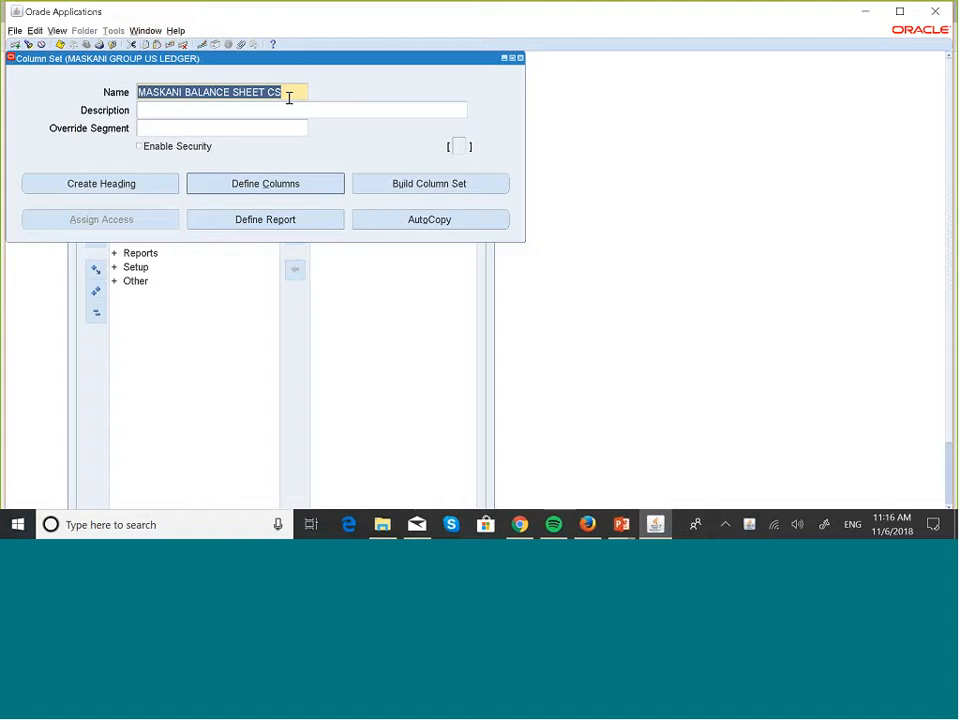
left_click(265, 110)
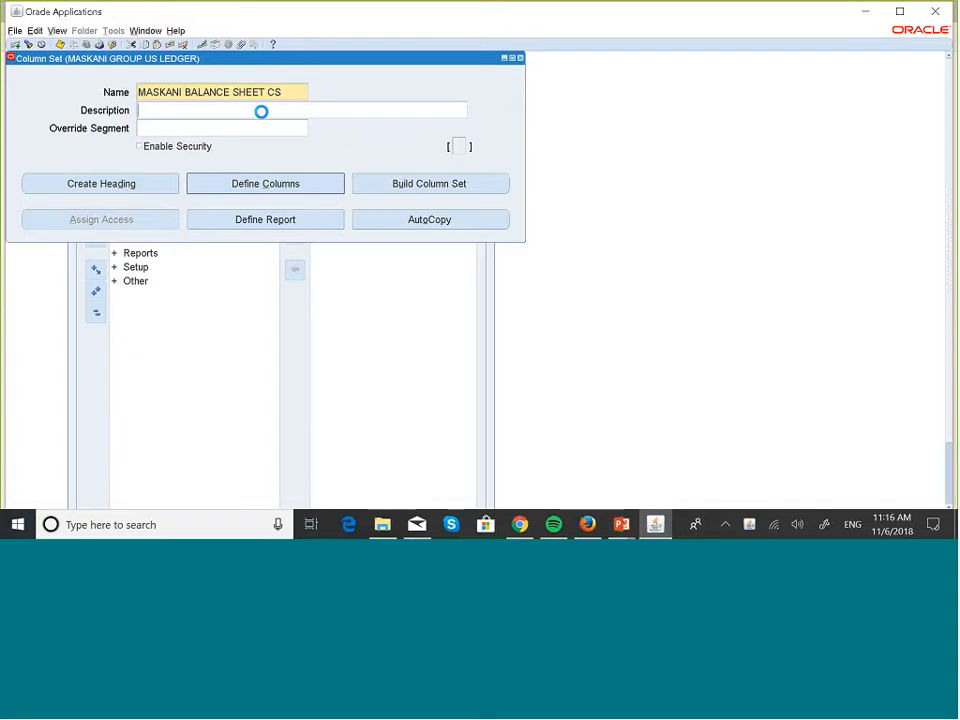
key("ctrl+v")
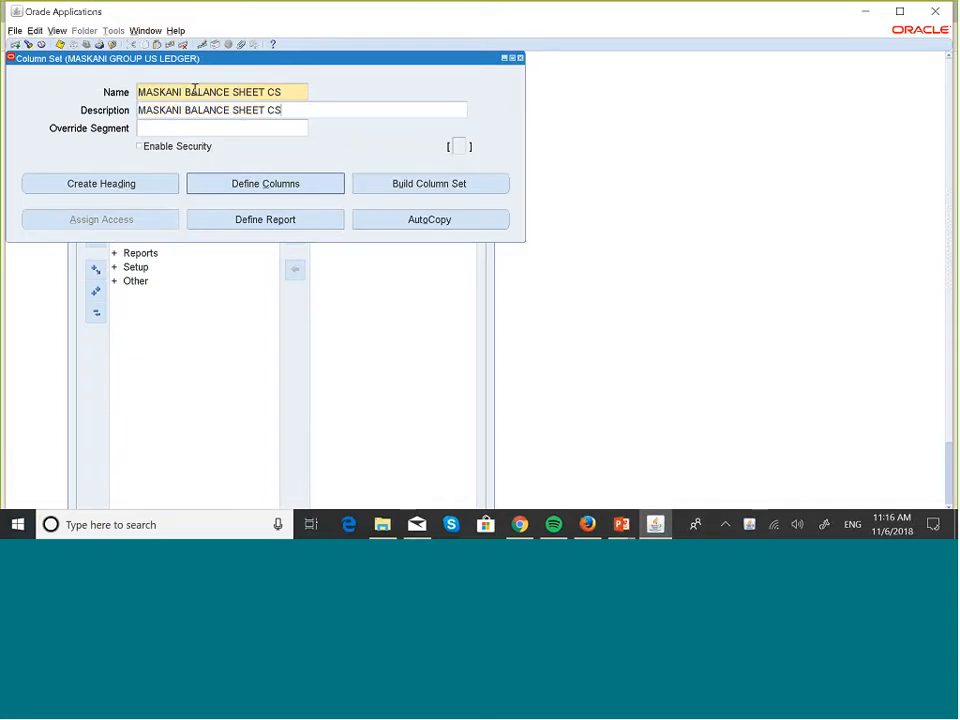
left_click(63, 45)
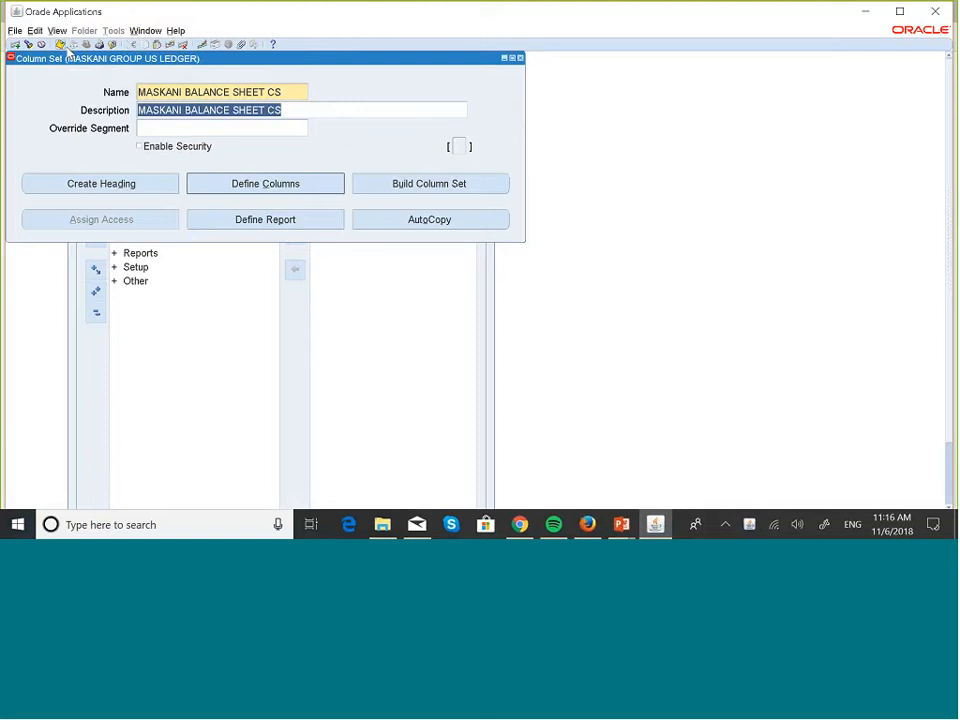
key("XF86AudioLowerVolume")
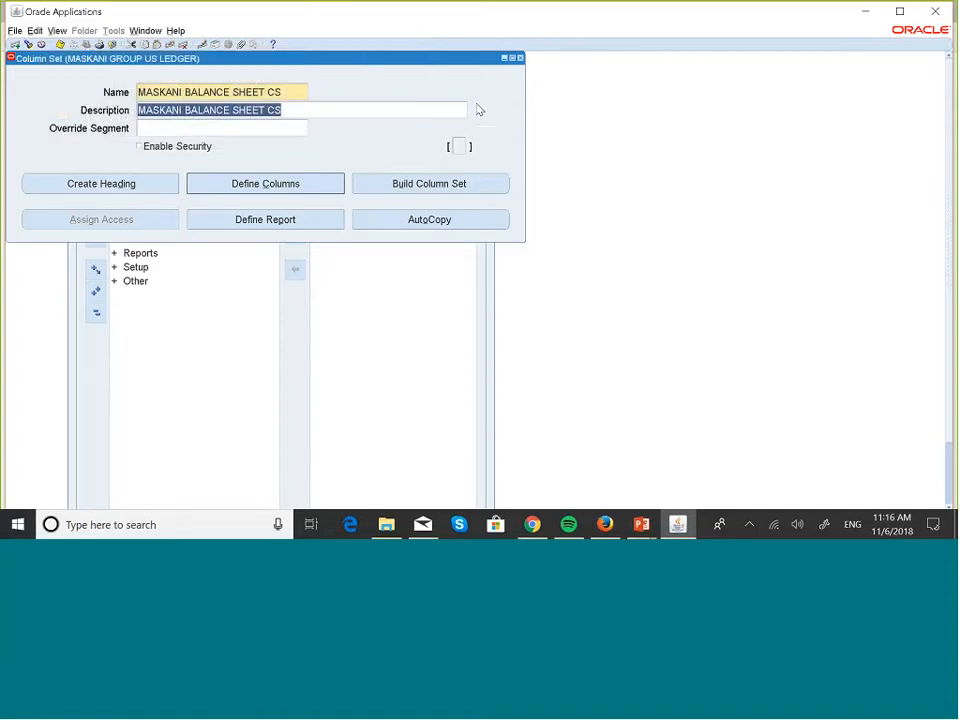
Switch to the PowerPoint slide show to view the column set structure diagram and return to Oracle Applications.
key("super+Tab")
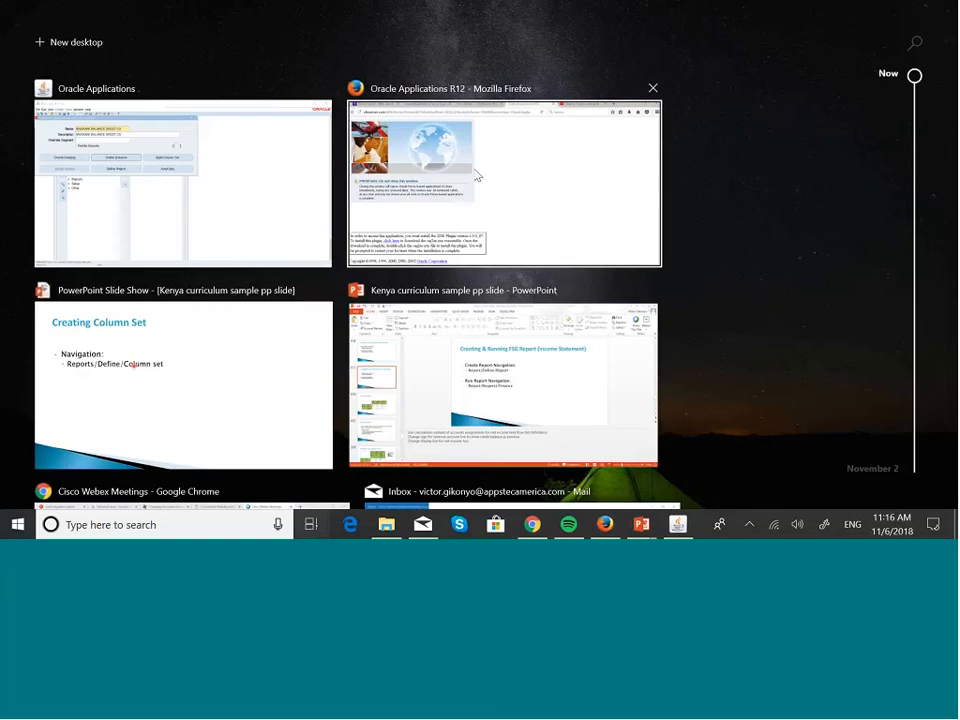
left_click(272, 378)
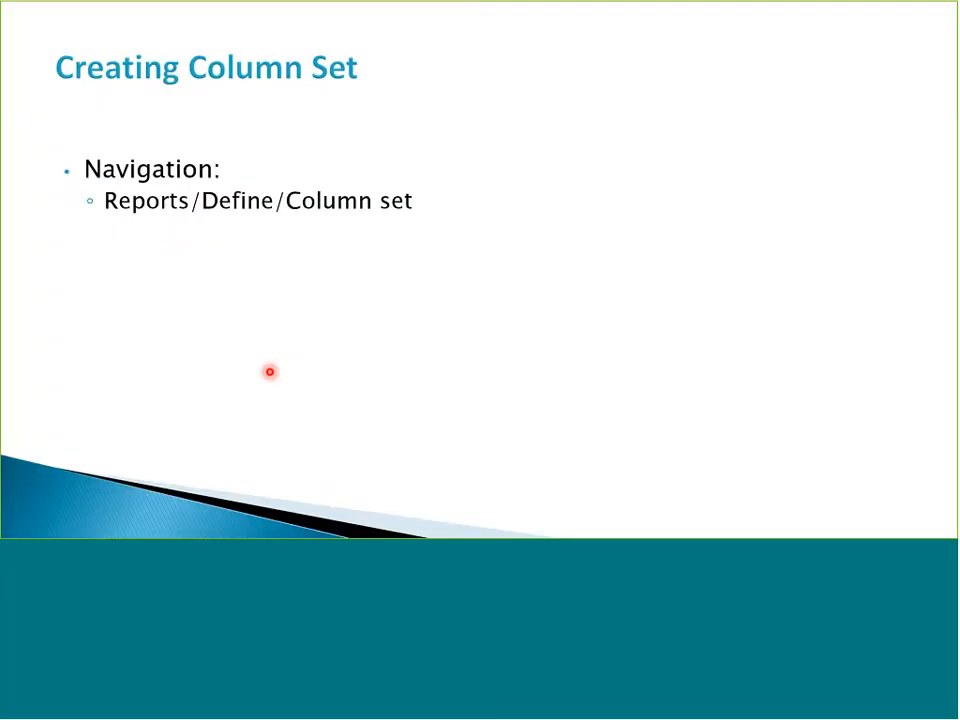
left_click(270, 372)
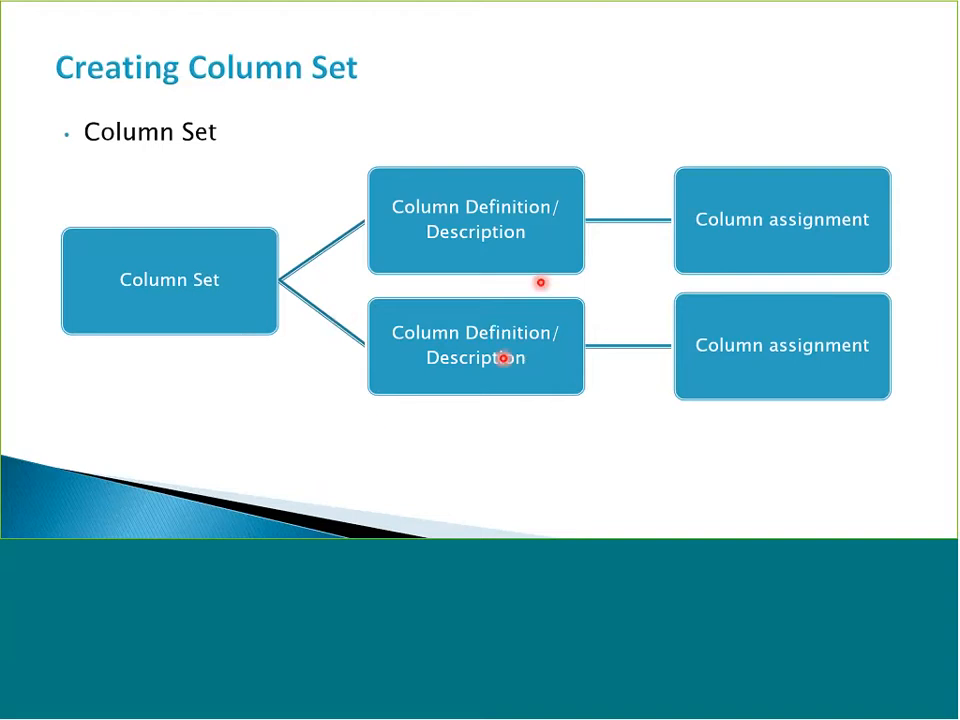
key("super+Tab")
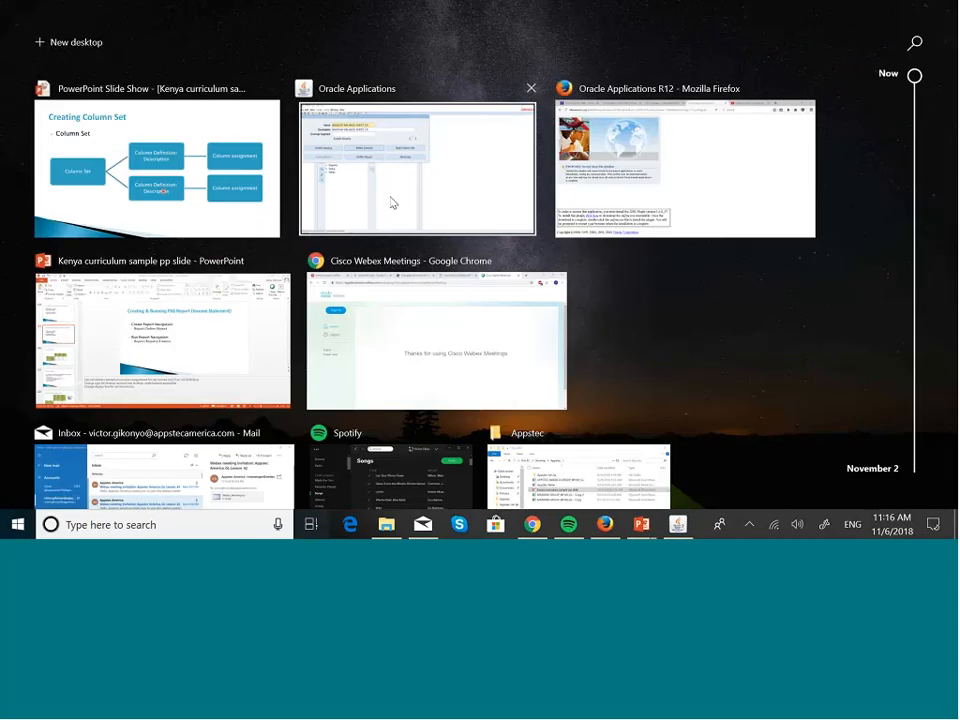
left_click(392, 199)
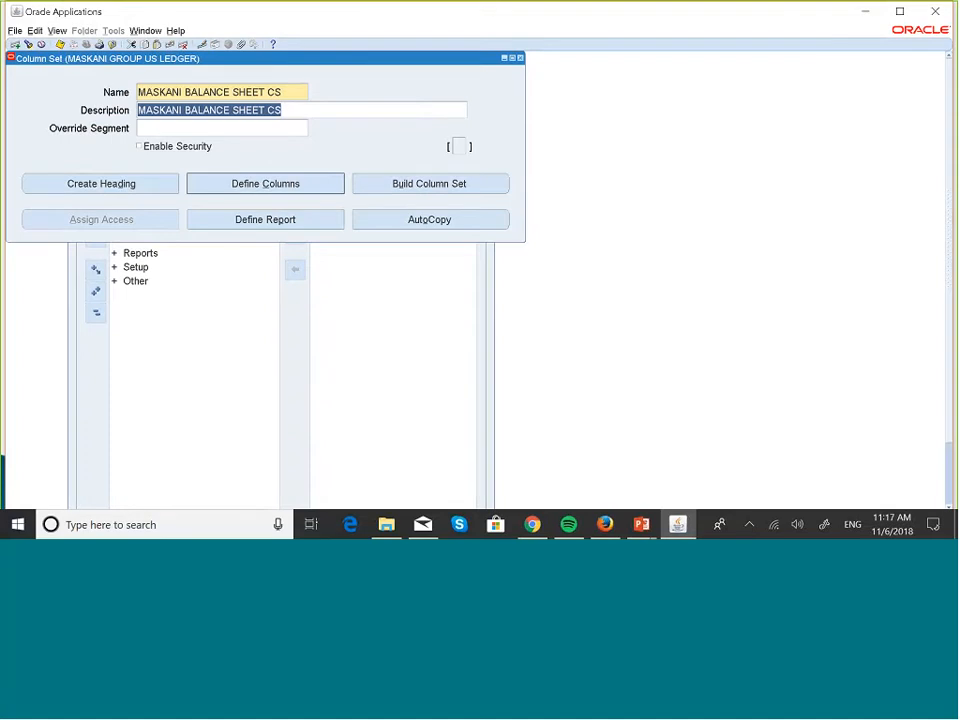
Close the current column set and reopen the Column Set definition form for report components.
left_click(519, 59)
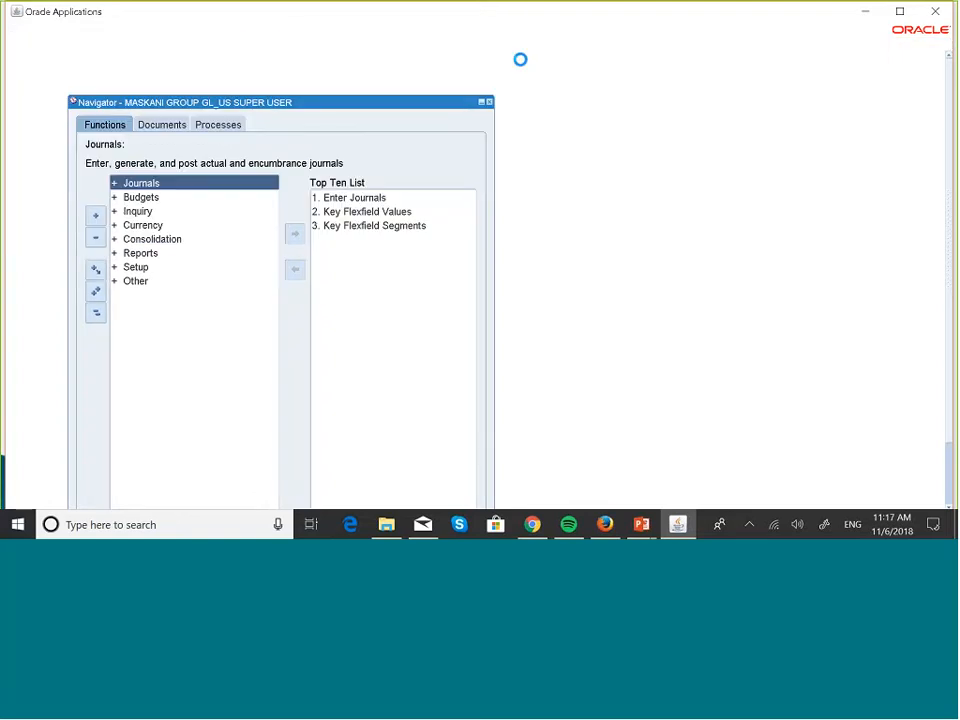
left_click(142, 256)
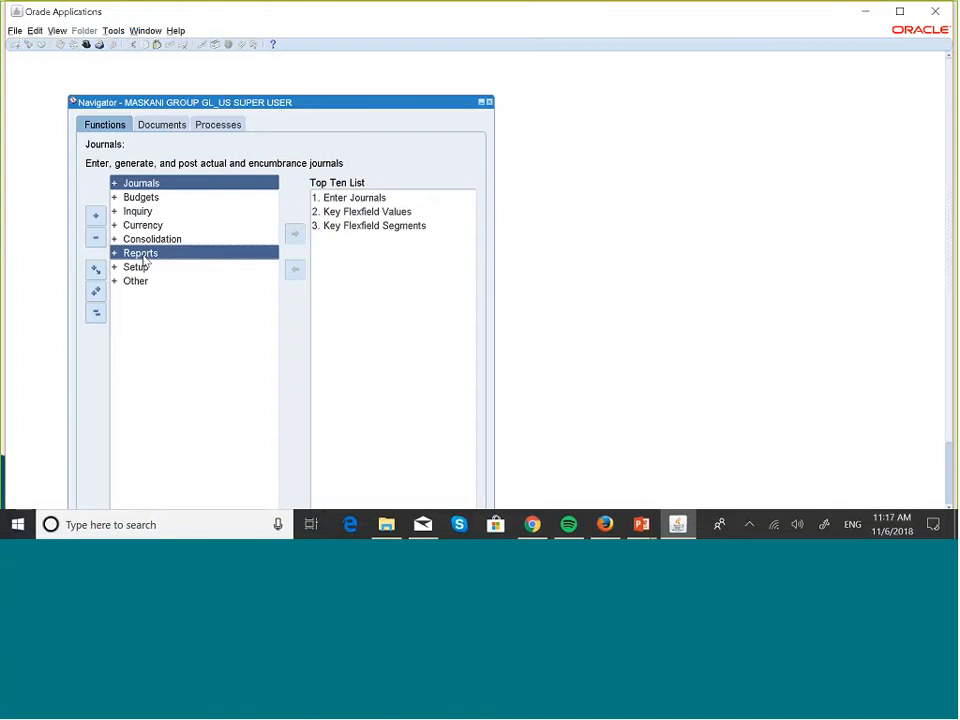
double_click(144, 256)
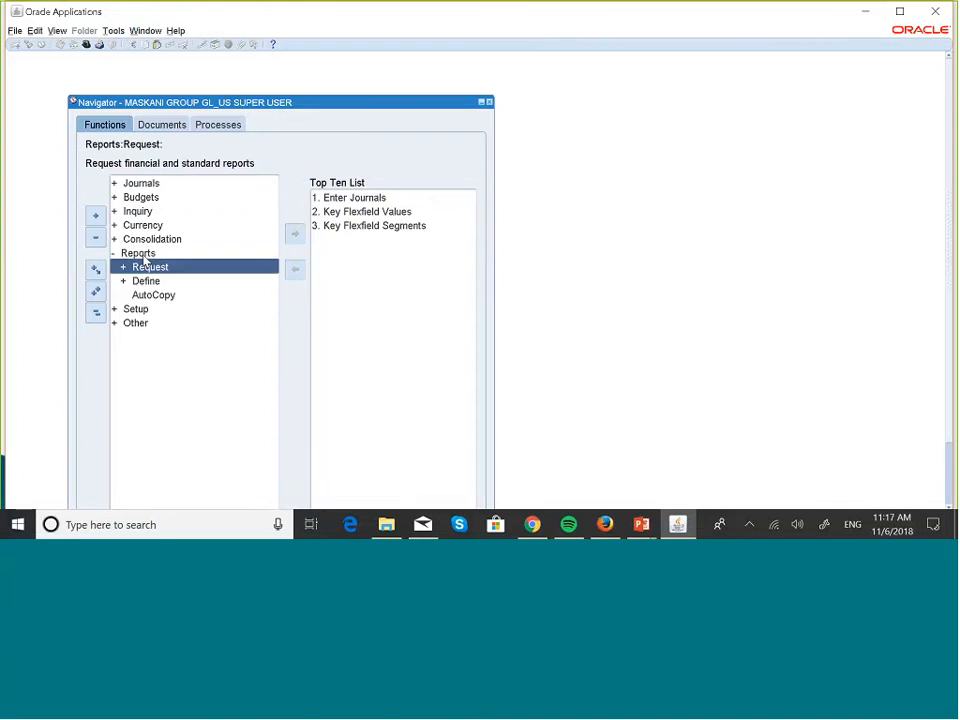
key("Down")
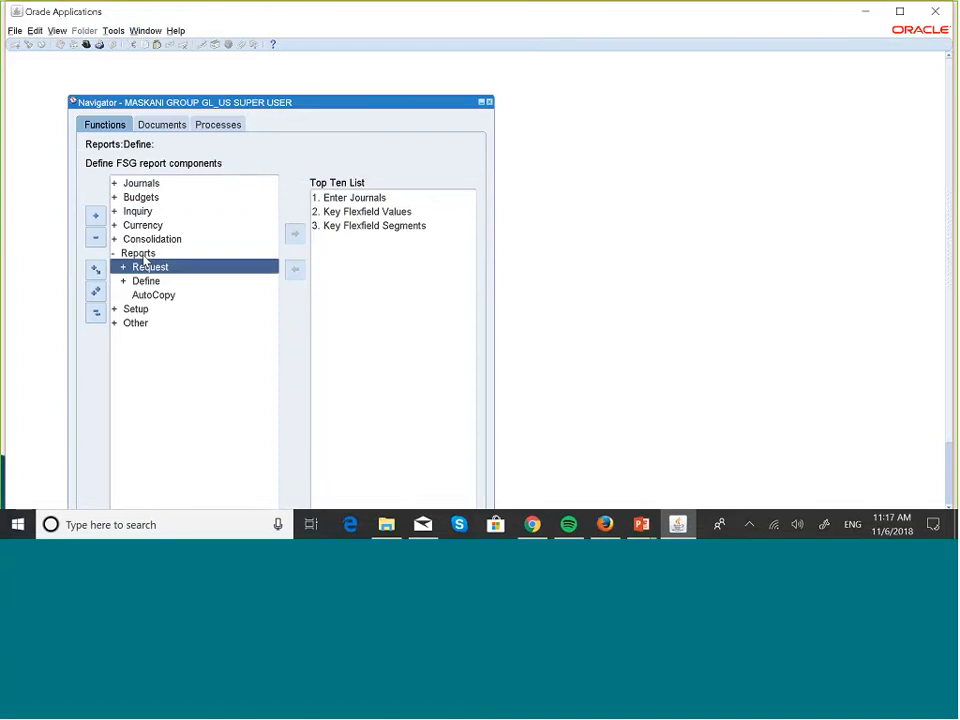
key("Return")
key("Down")
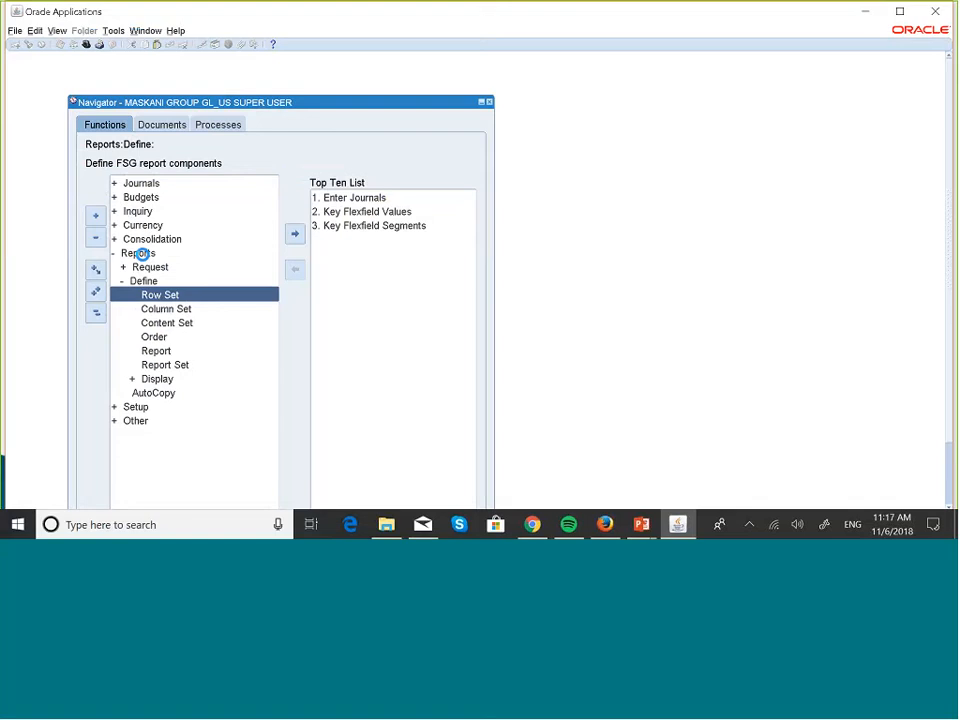
key("Down")
key("Return")
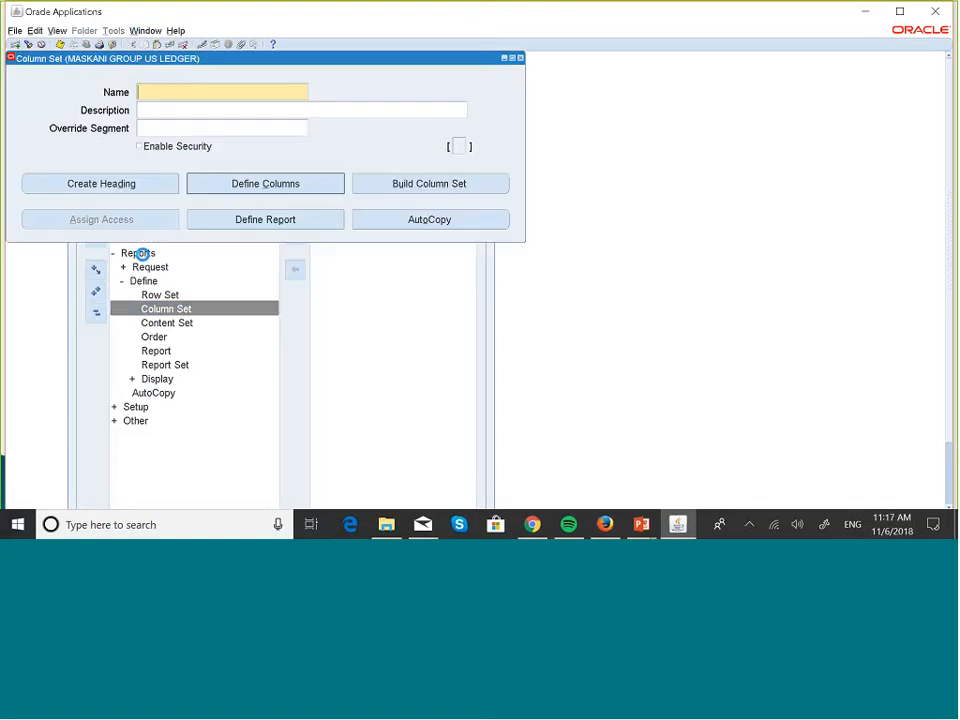
Query all column sets and step through the records to review their names and descriptions.
key("ctrl+F11")
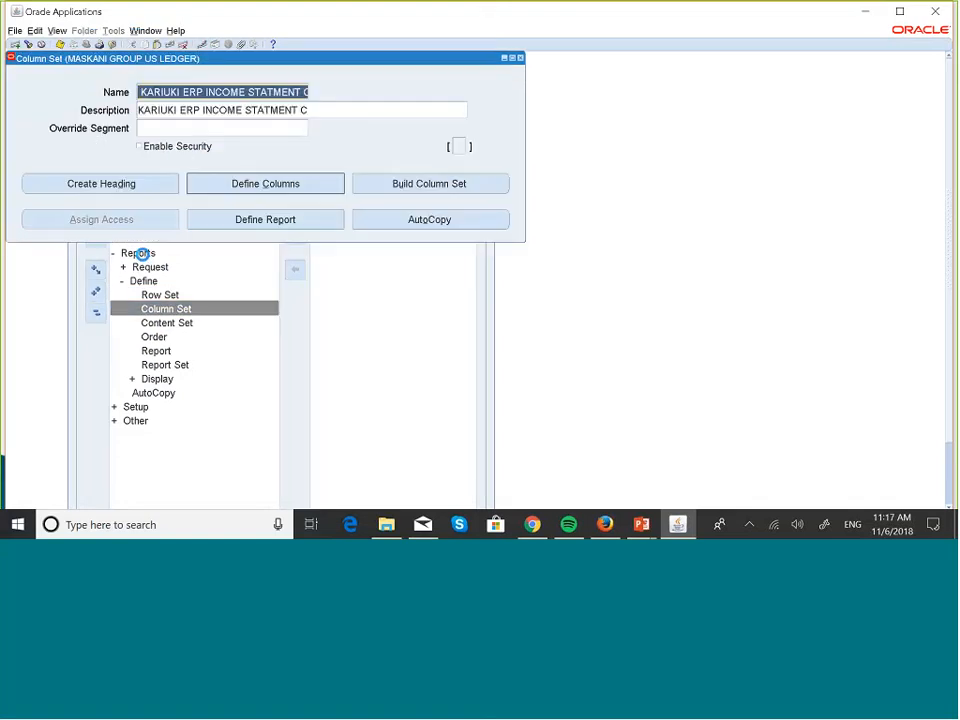
key("Down")
key("Down")
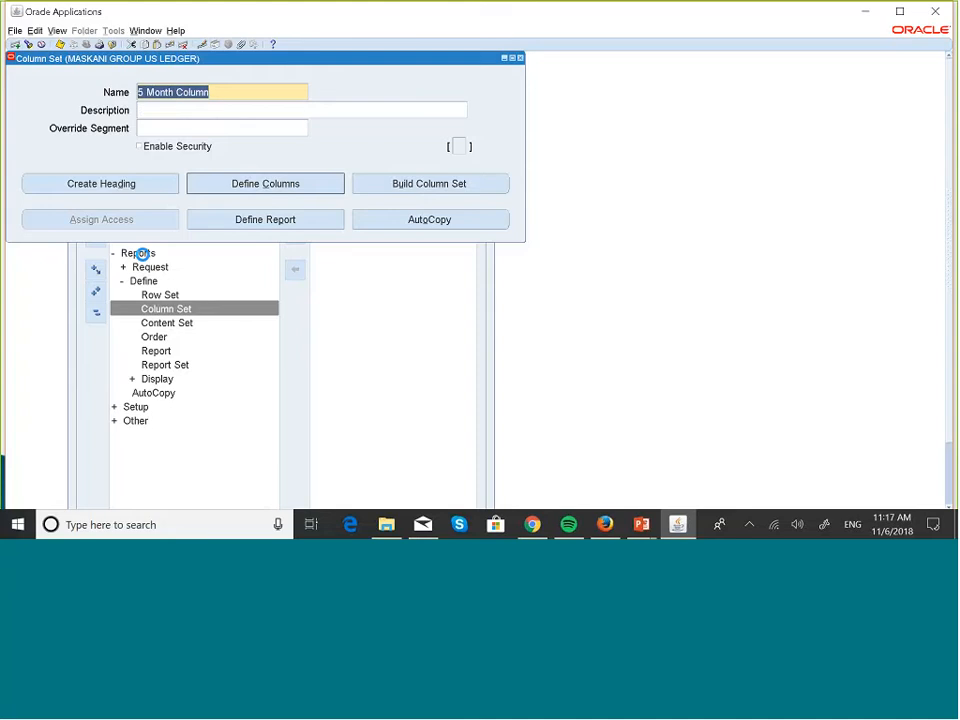
key("Down")
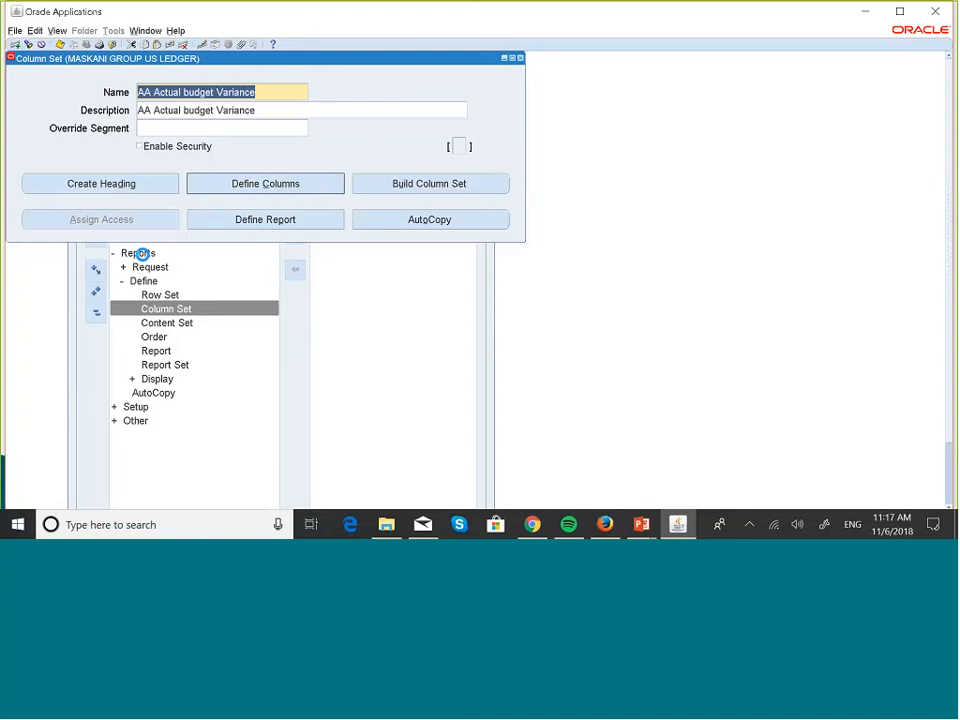
key("Down")
key("Down")
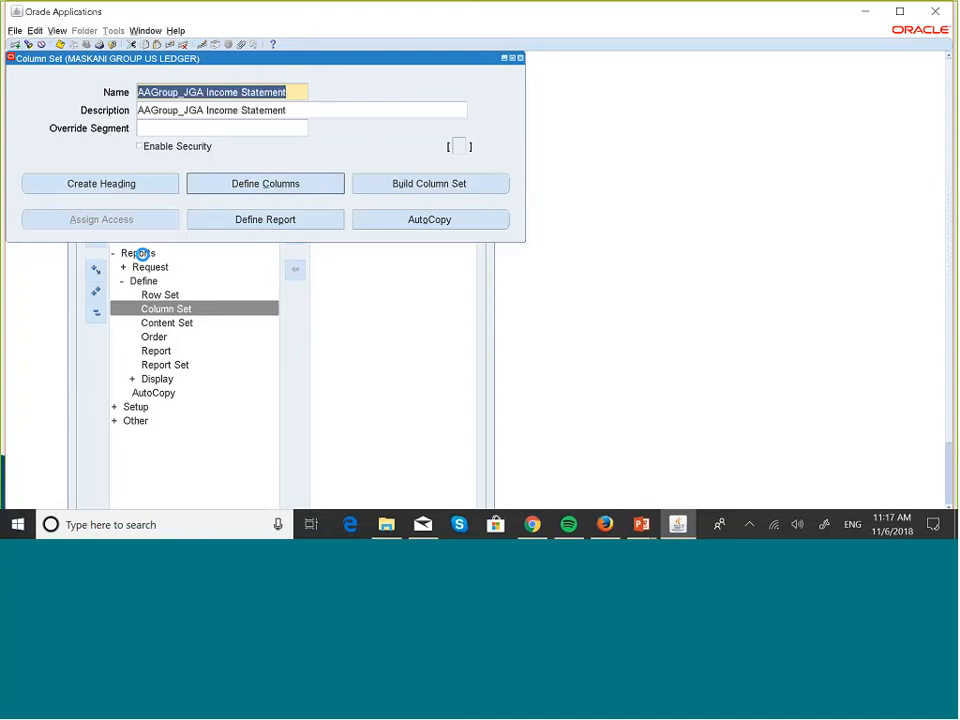
key("Down")
key("Down")
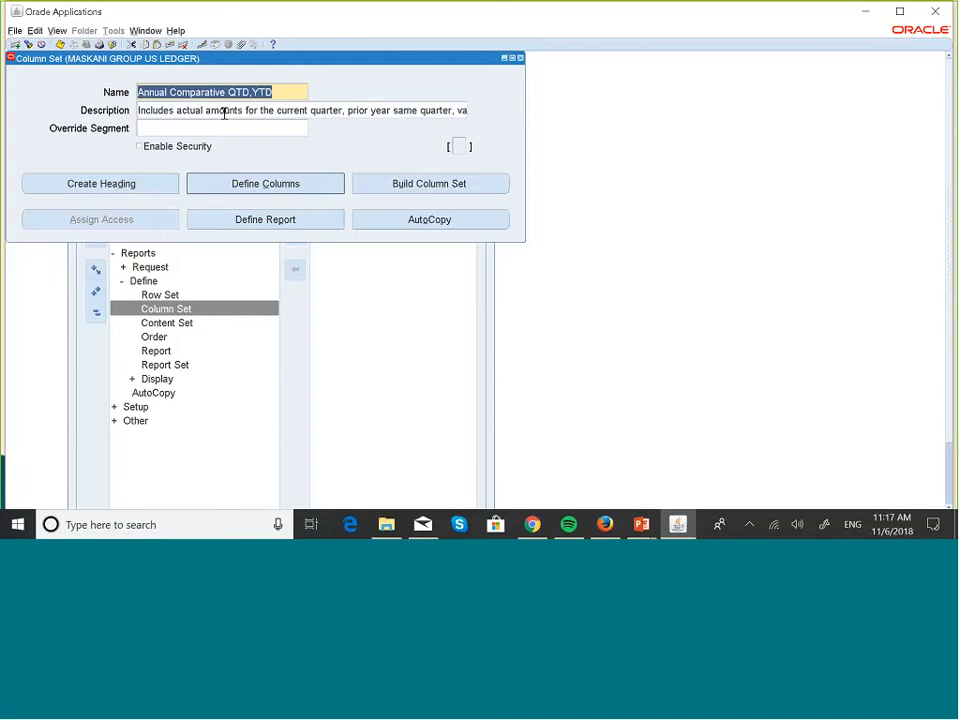
key("Down")
key("Down")
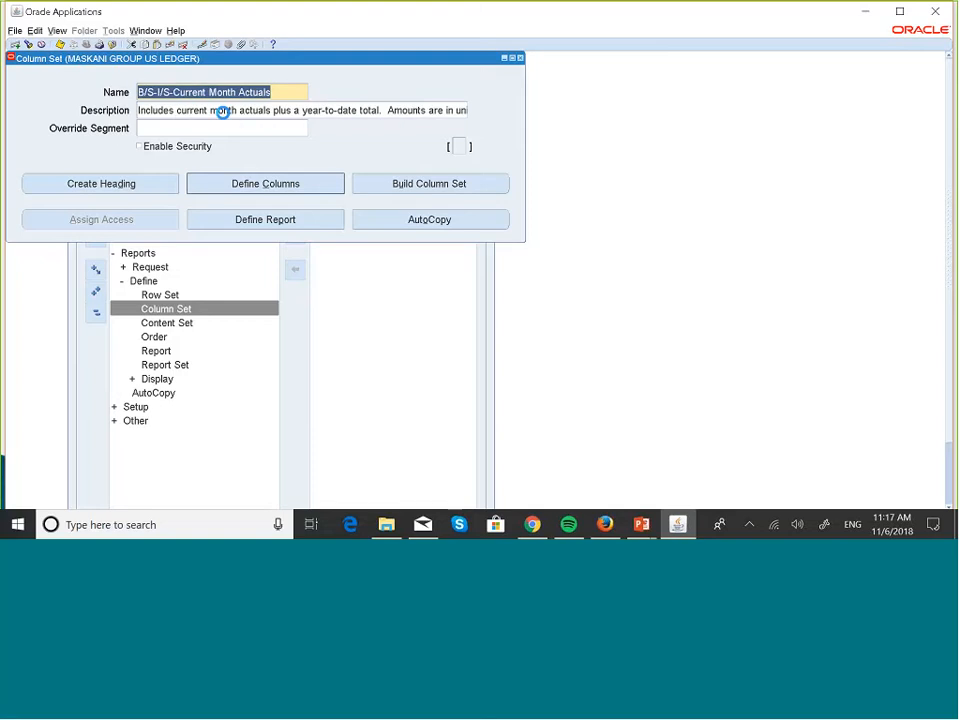
key("Down")
key("Down")
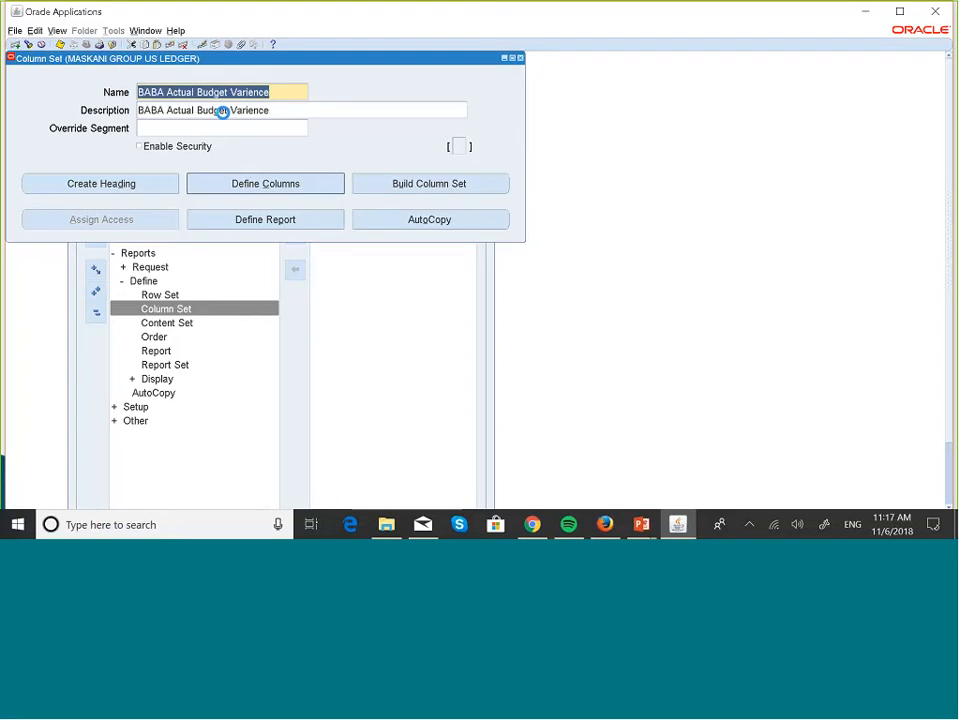
key("Down")
key("Down")
key("Down")
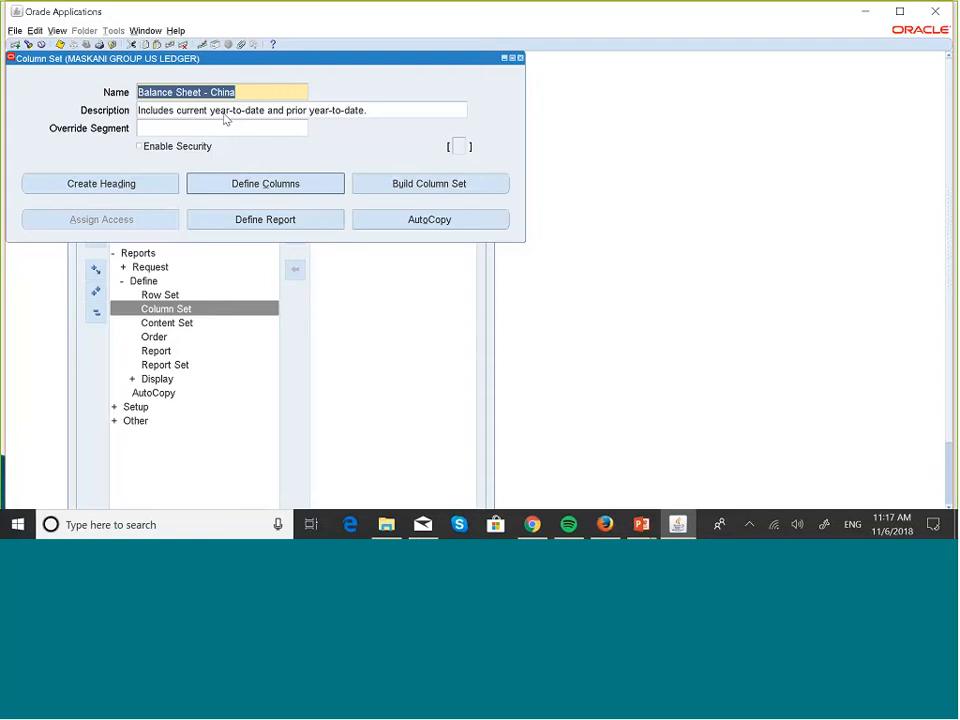
key("Down")
Query for column sets with names matching MASKA%.
key("Caps_Lock")
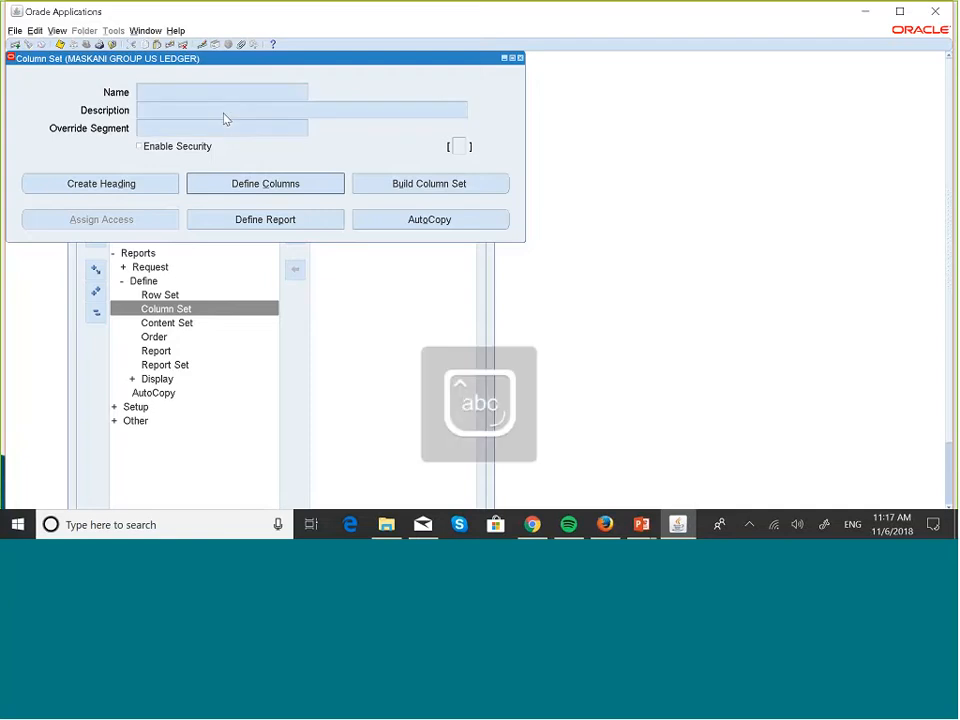
key("Caps_Lock")
type("MAS")
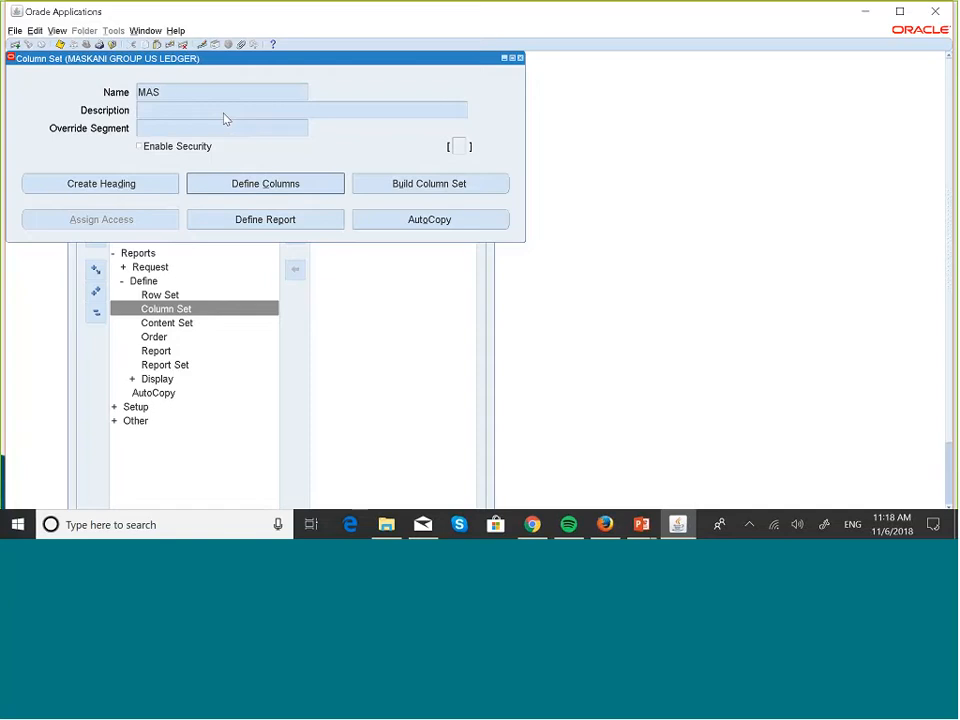
type("KA%")
key("ctrl+F11")
Query all column sets again and browse forward to Annual Comparative Cur & YTD.
key("ctrl+F11")
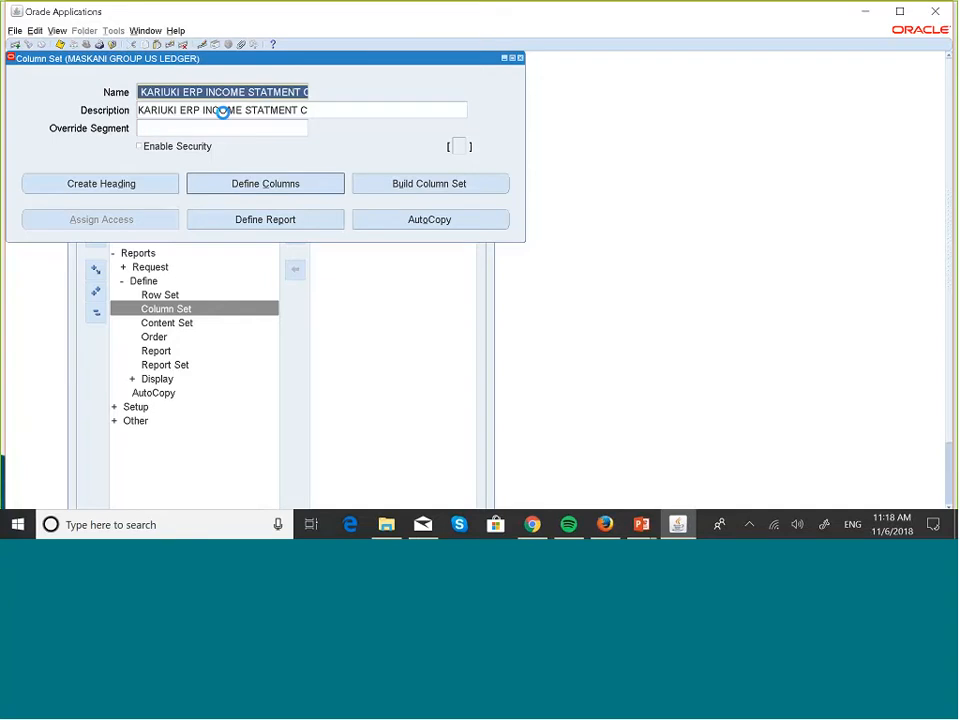
key("Down")
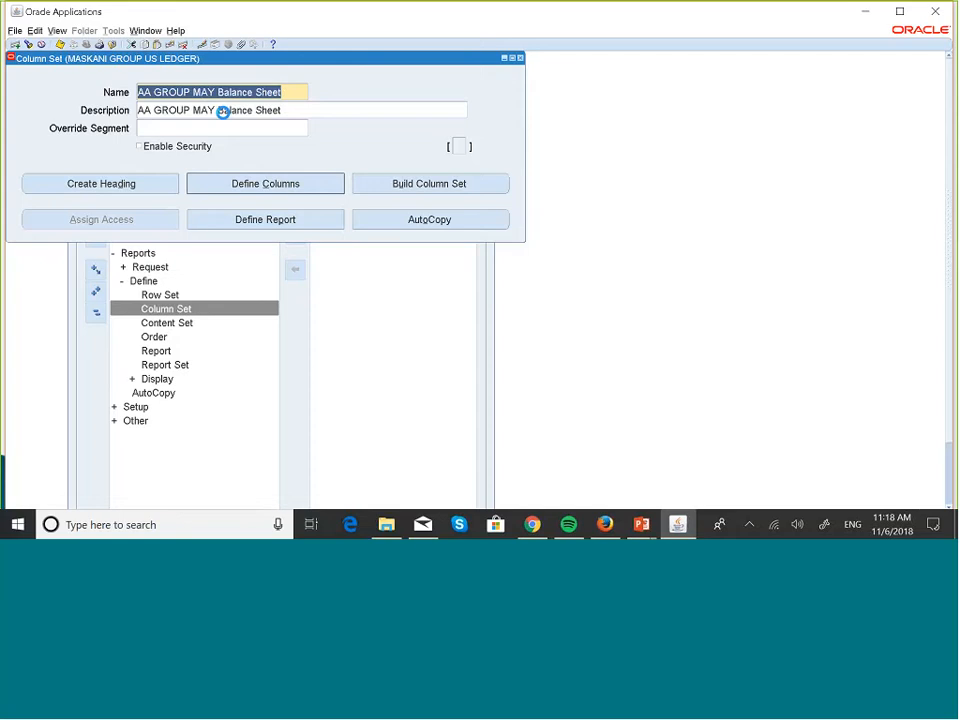
key("Down")
key("Down")
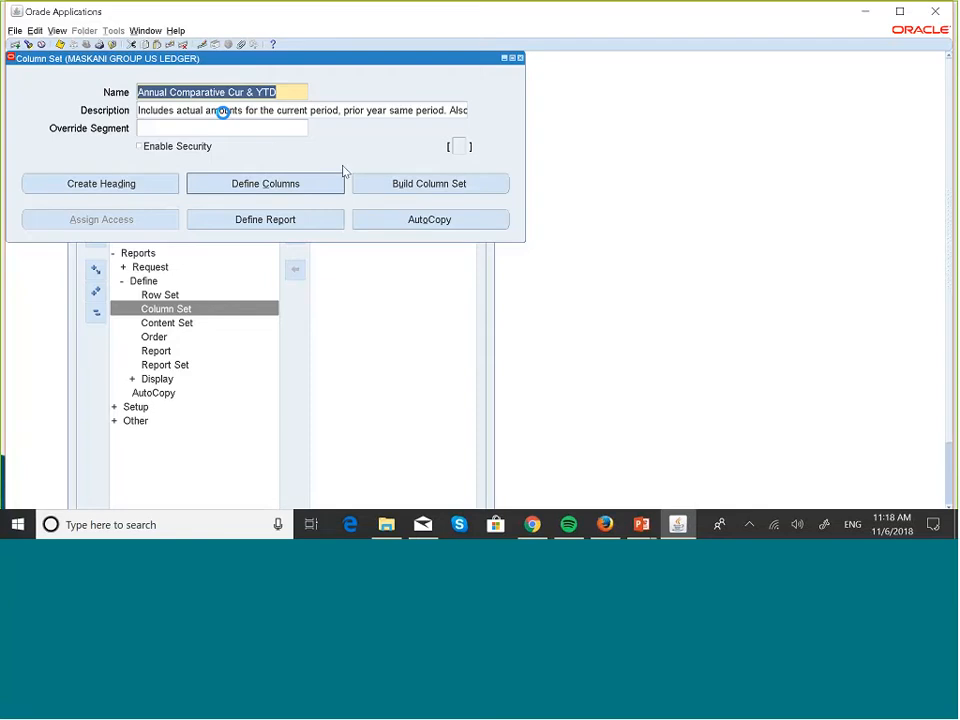
Examine the position, sequence, amount type and offset of each column defined in the Annual Comparative Cur & YTD column set.
left_click(312, 184)
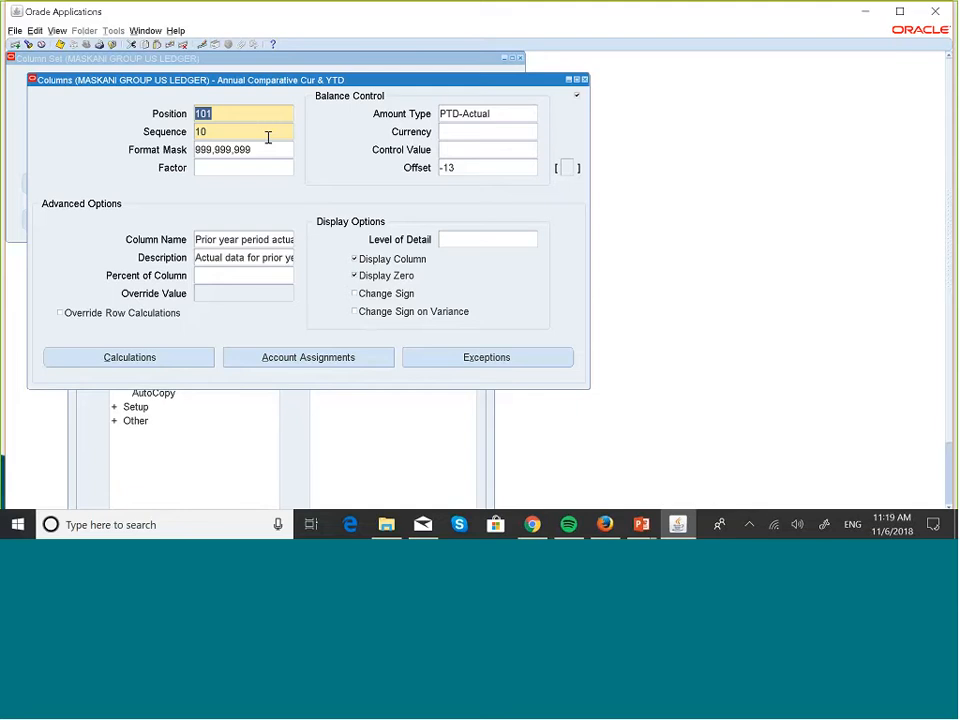
key("Tab")
key("Down")
key("Down")
key("Down")
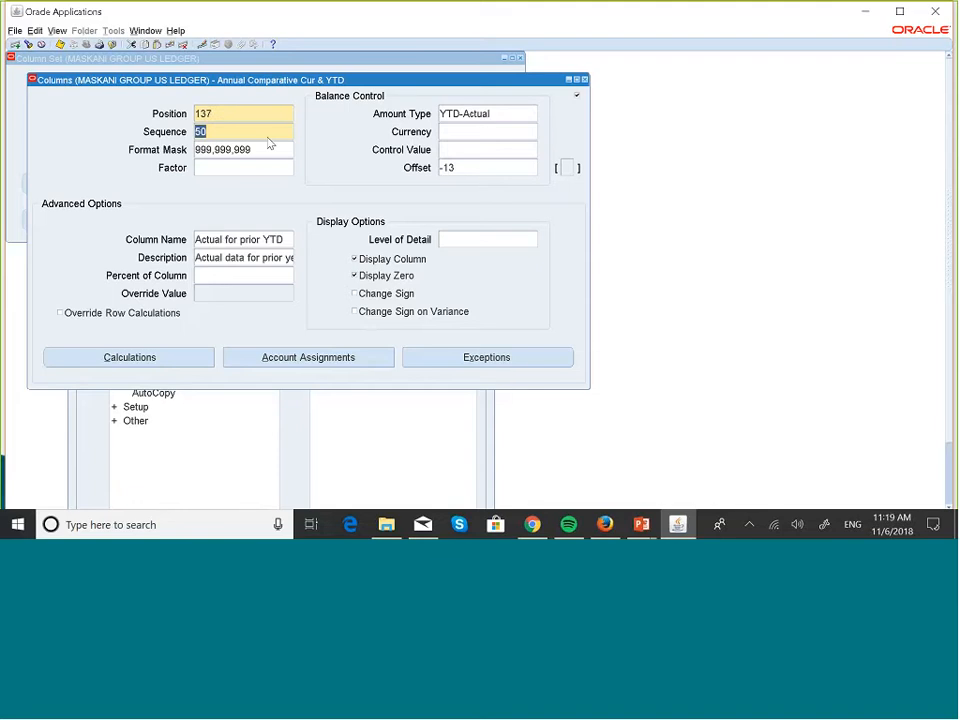
key("Down")
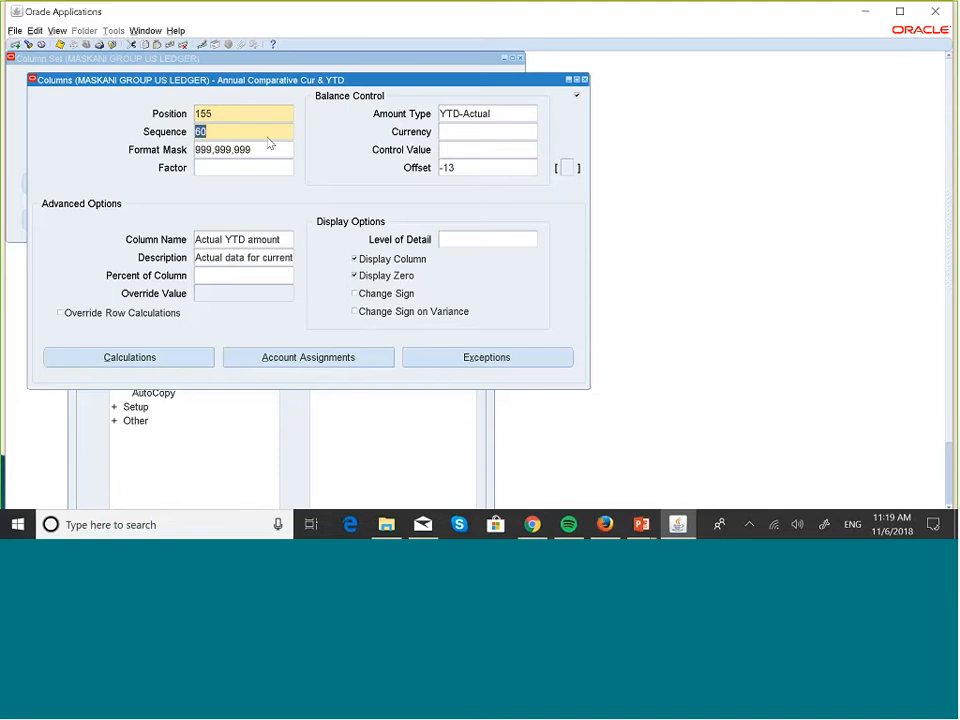
key("Up")
key("Up")
key("Up")
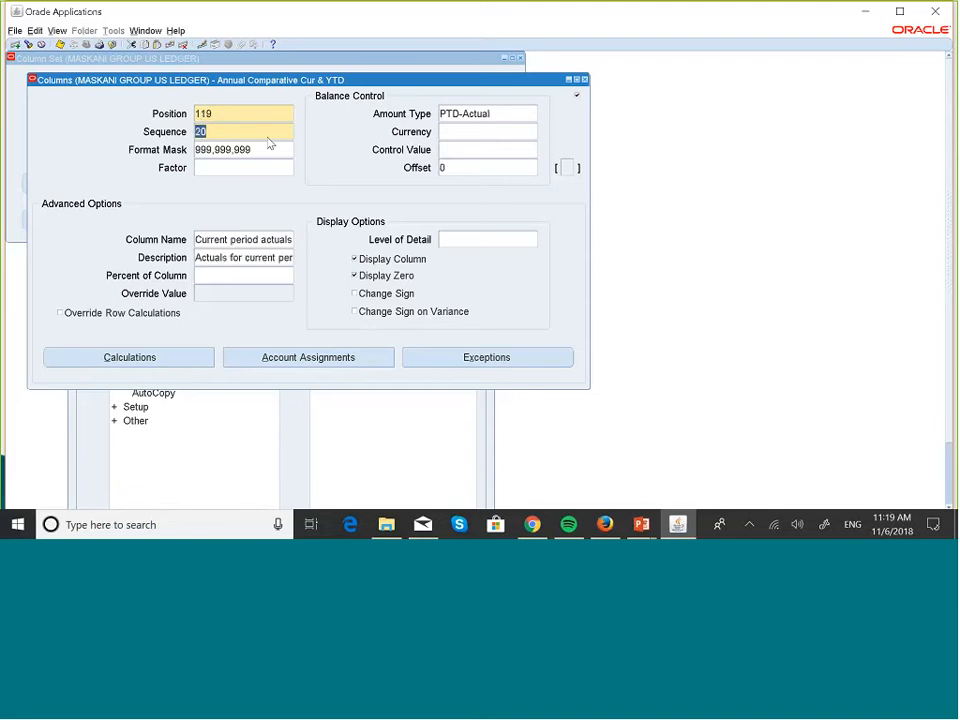
left_click(585, 80)
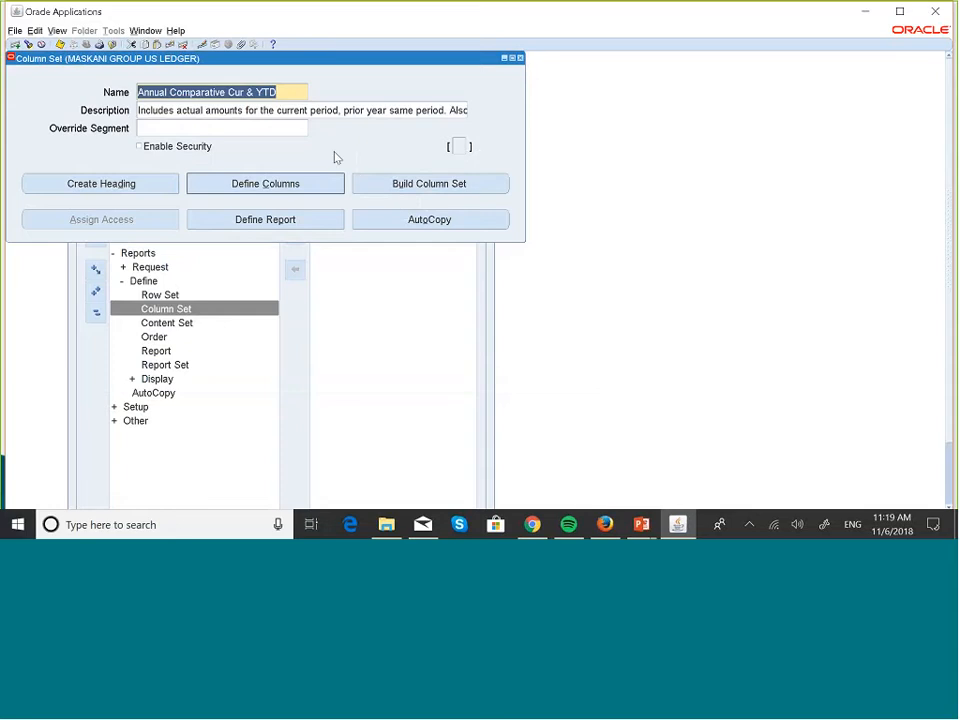
Find the MASKANI BALANCE SHEET CS column set, open it in the Column Set Builder and give the first column sequence 10.
left_click(28, 45)
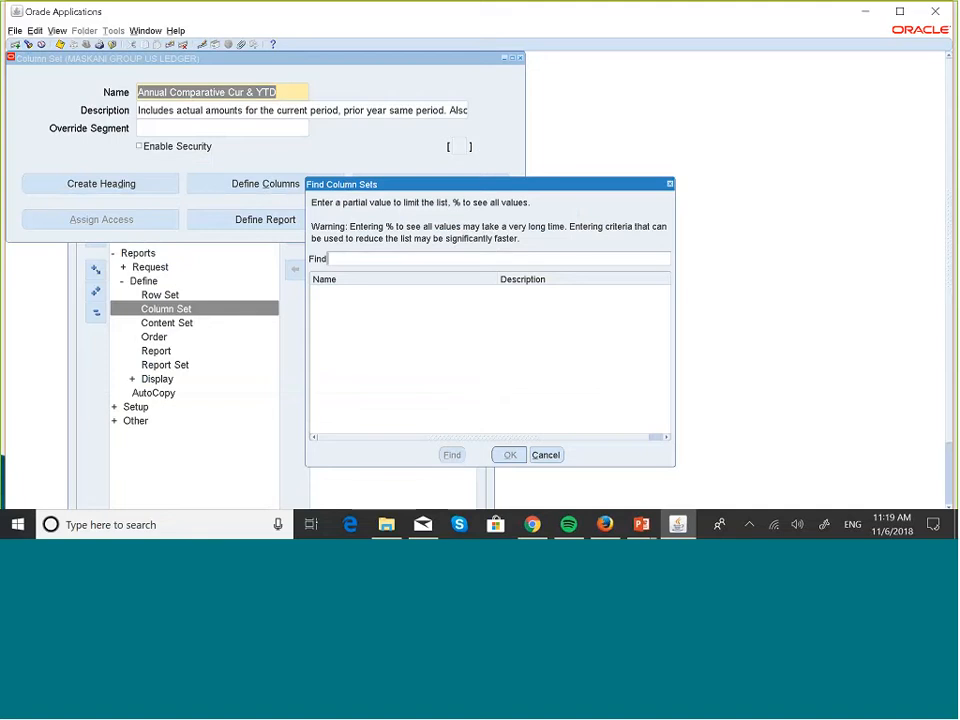
type("MASKA")
left_click(452, 459)
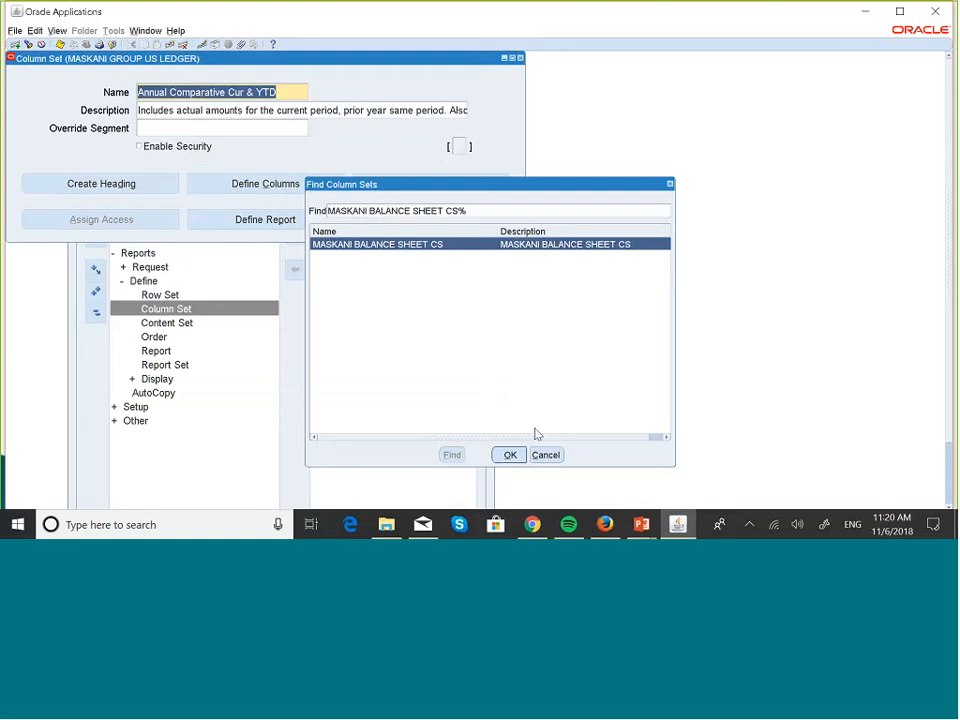
left_click(509, 455)
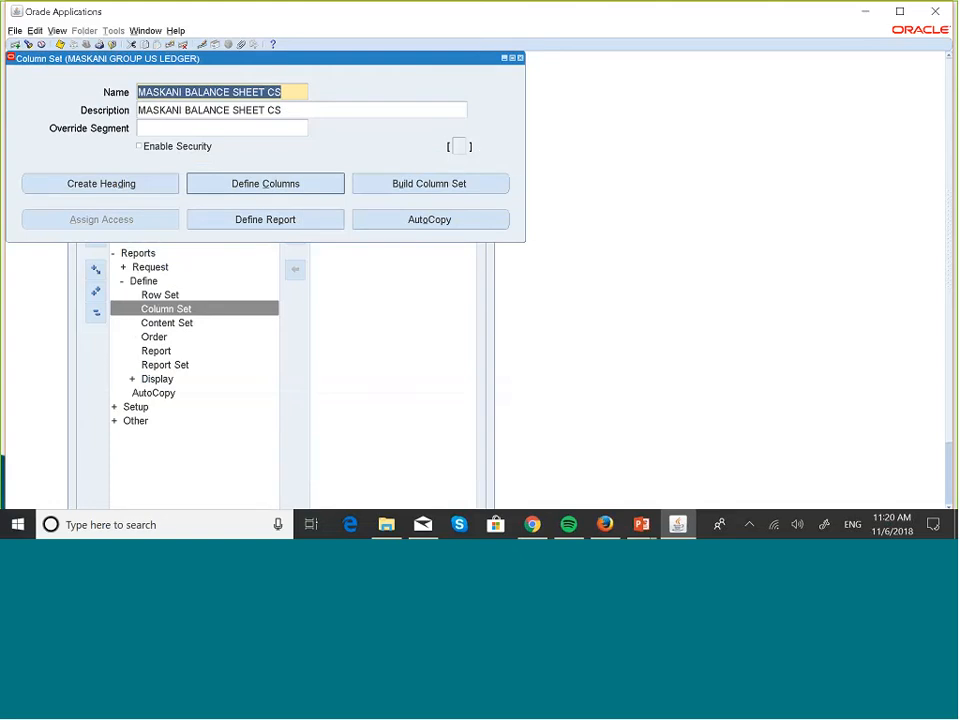
left_click(438, 186)
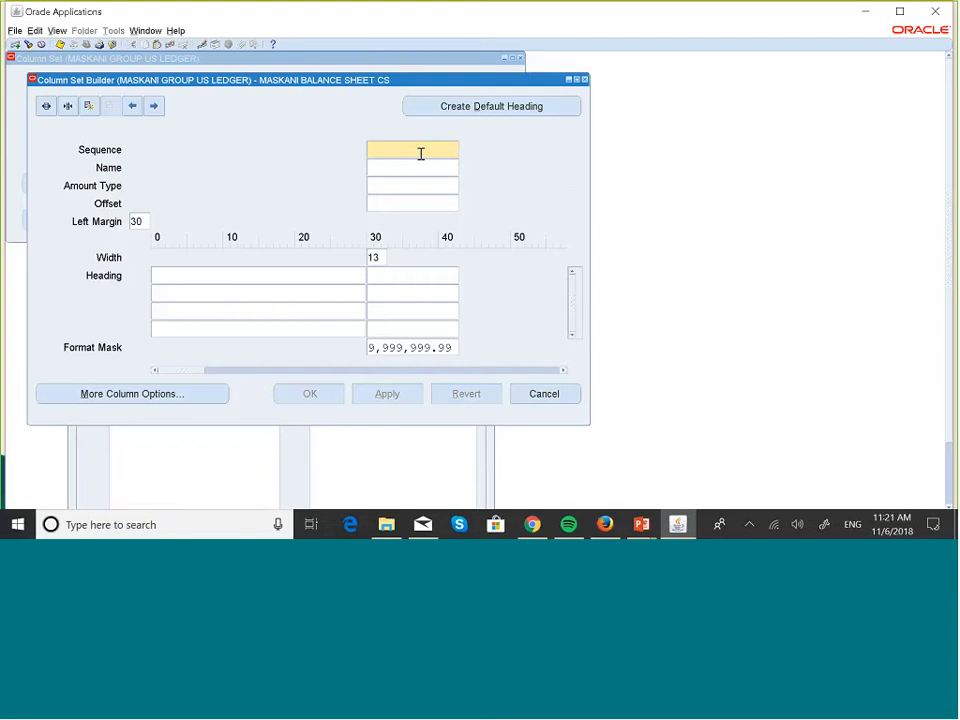
type("10")
Consult the example column set table in the PowerPoint slide show and return to Oracle Applications.
key("super+Tab")
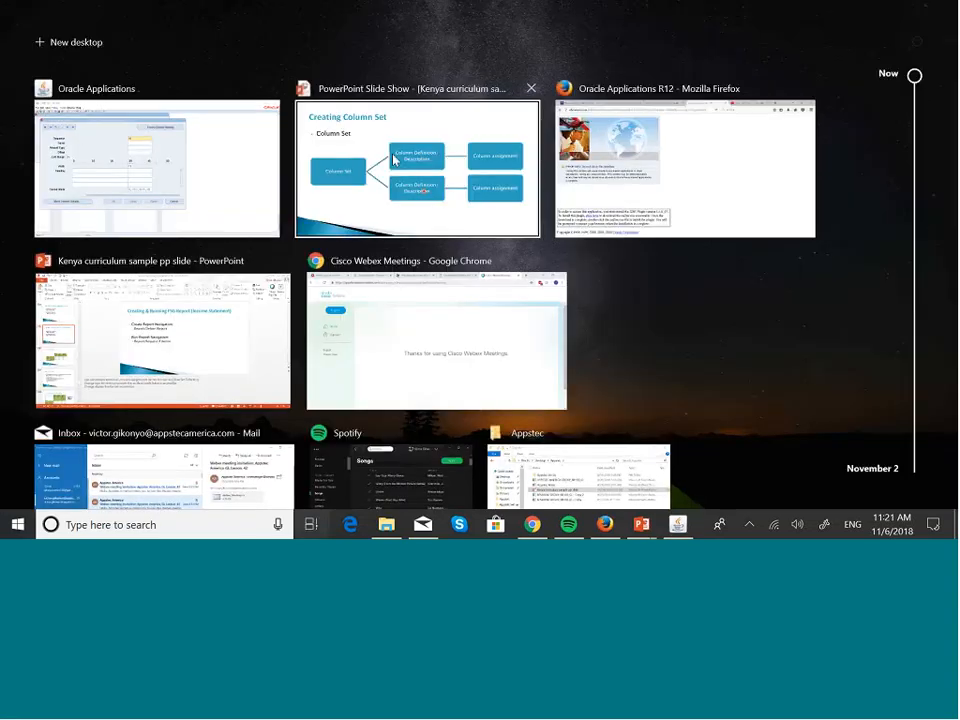
left_click(421, 158)
key("Right")
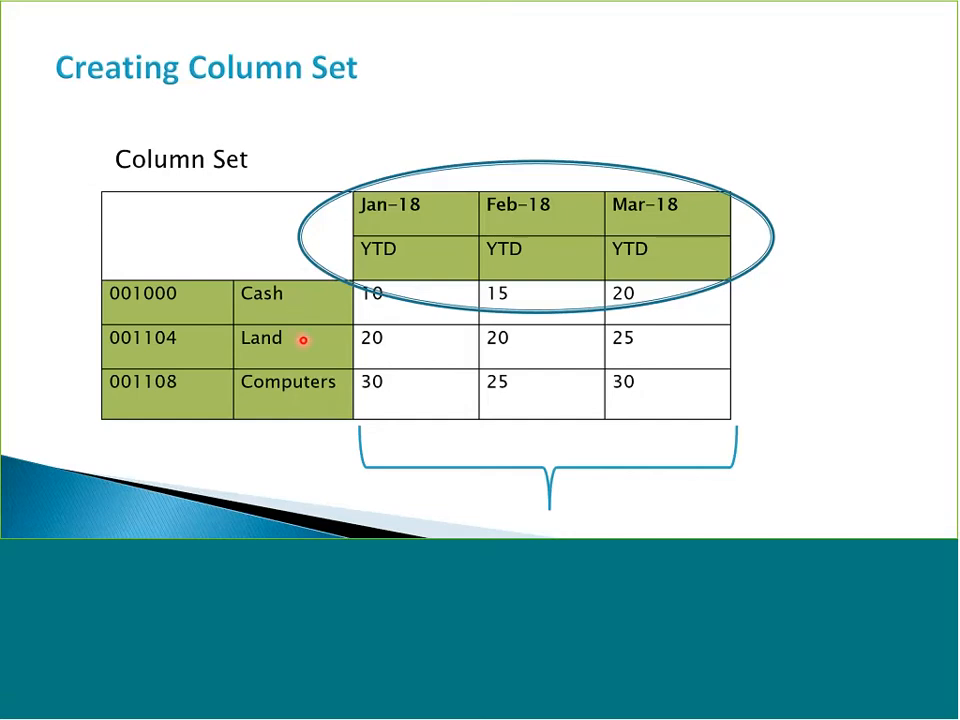
key("super+Tab")
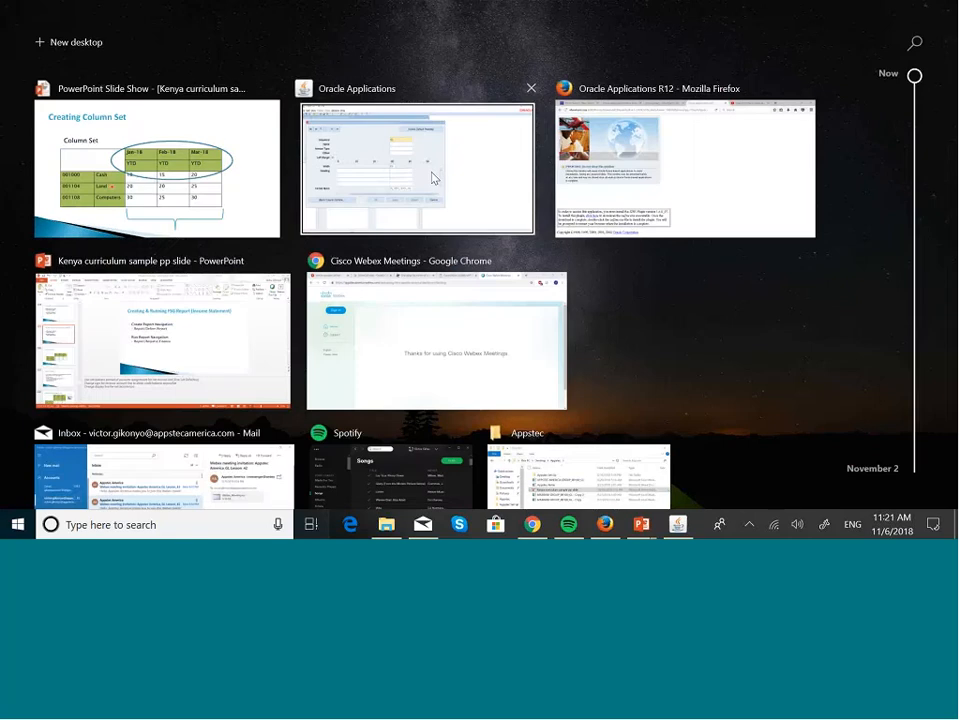
left_click(432, 178)
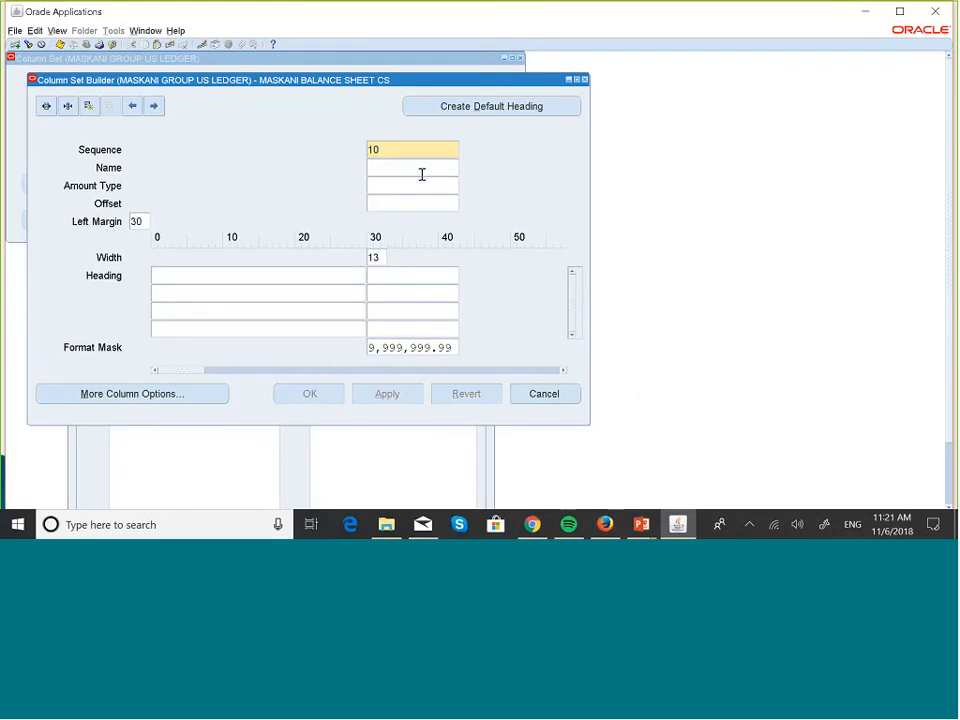
Set the amount type of the first column, sequence 10, to YTD-Actual.
left_click(389, 168)
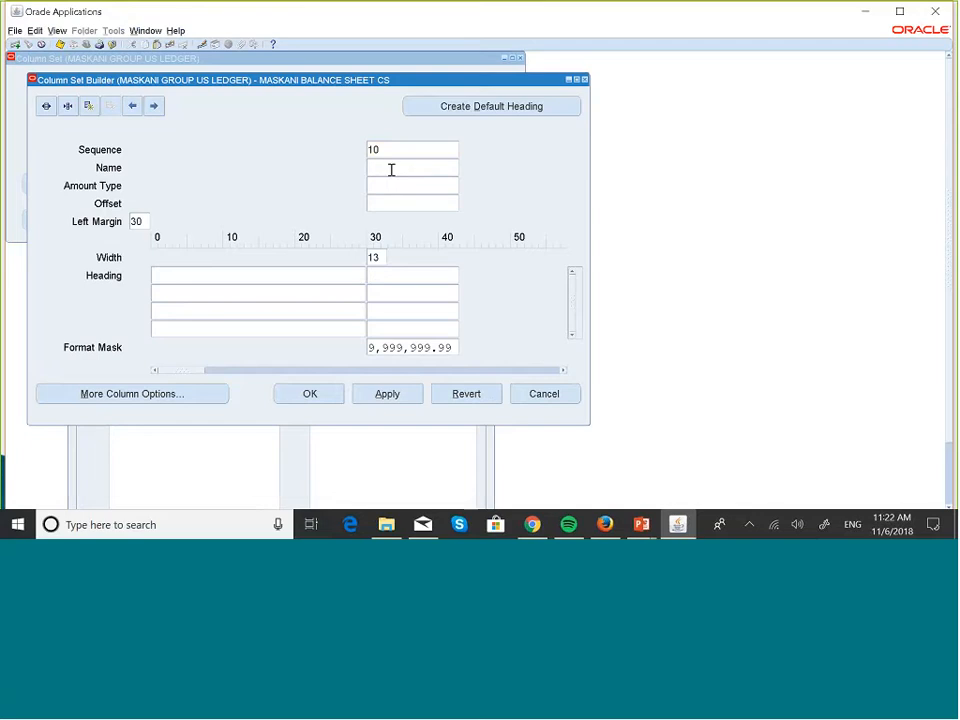
left_click(381, 188)
left_click(456, 187)
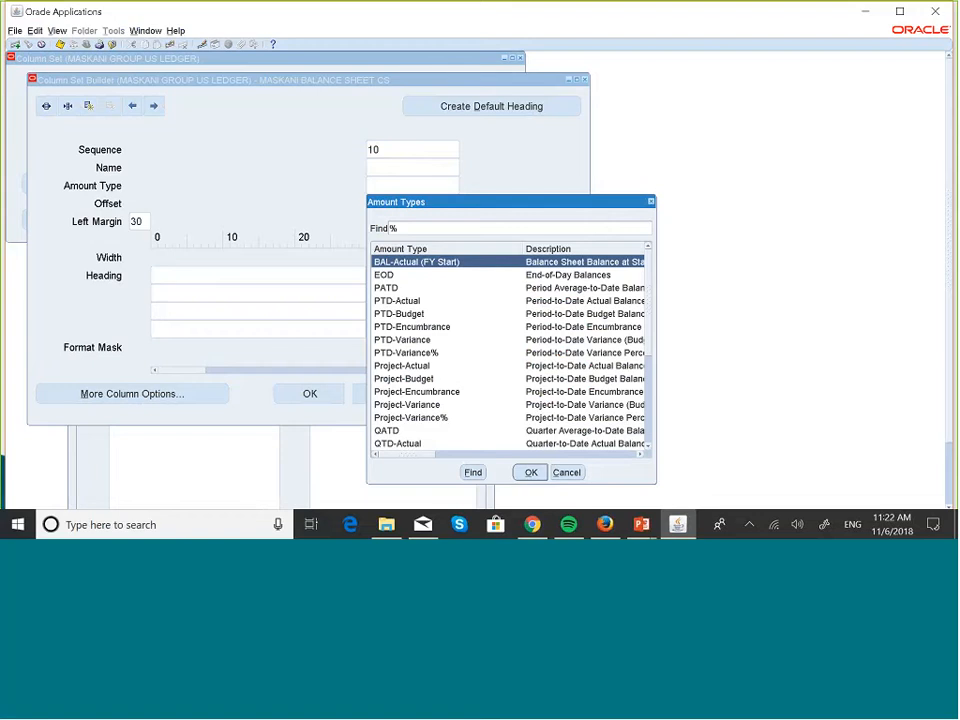
left_click(648, 447)
left_click(648, 447)
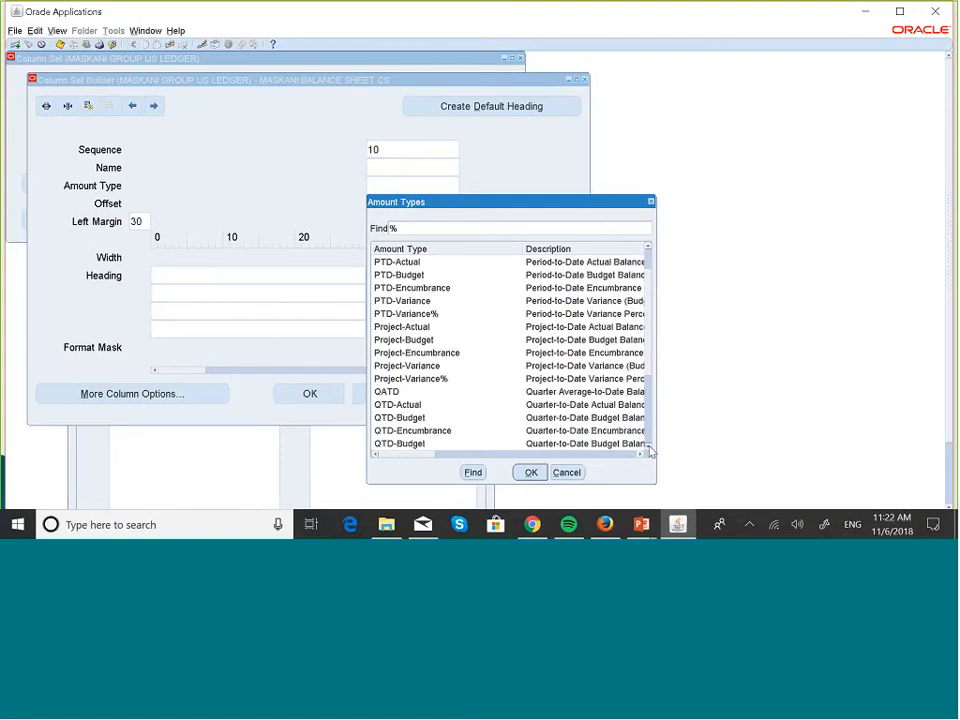
left_click(648, 447)
left_click(648, 447)
left_click(648, 447)
left_click(648, 447)
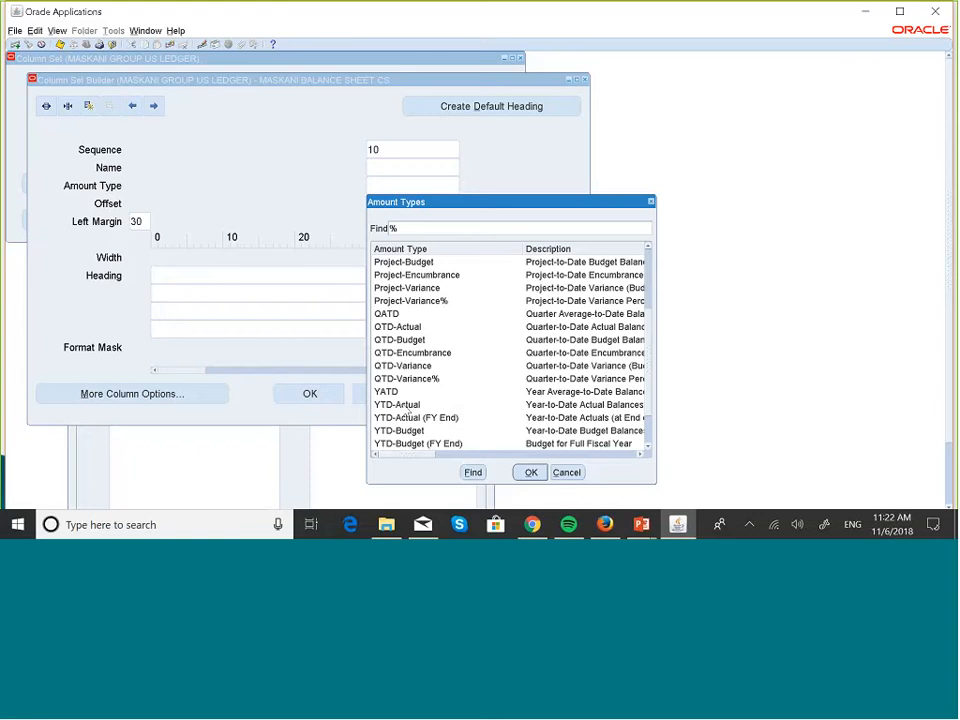
left_click(406, 406)
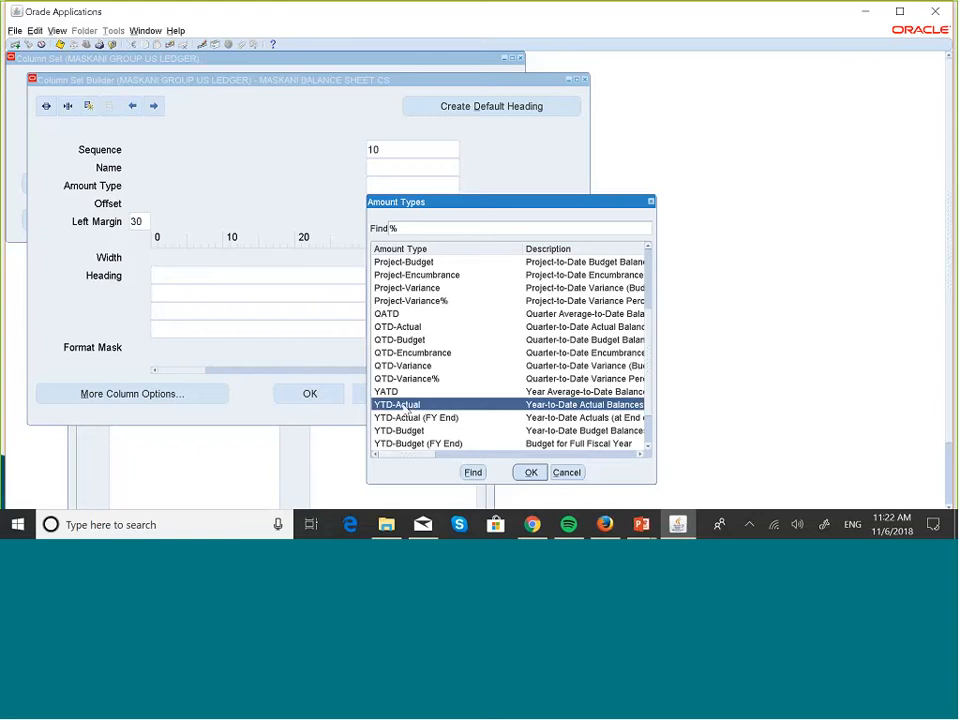
left_click(530, 473)
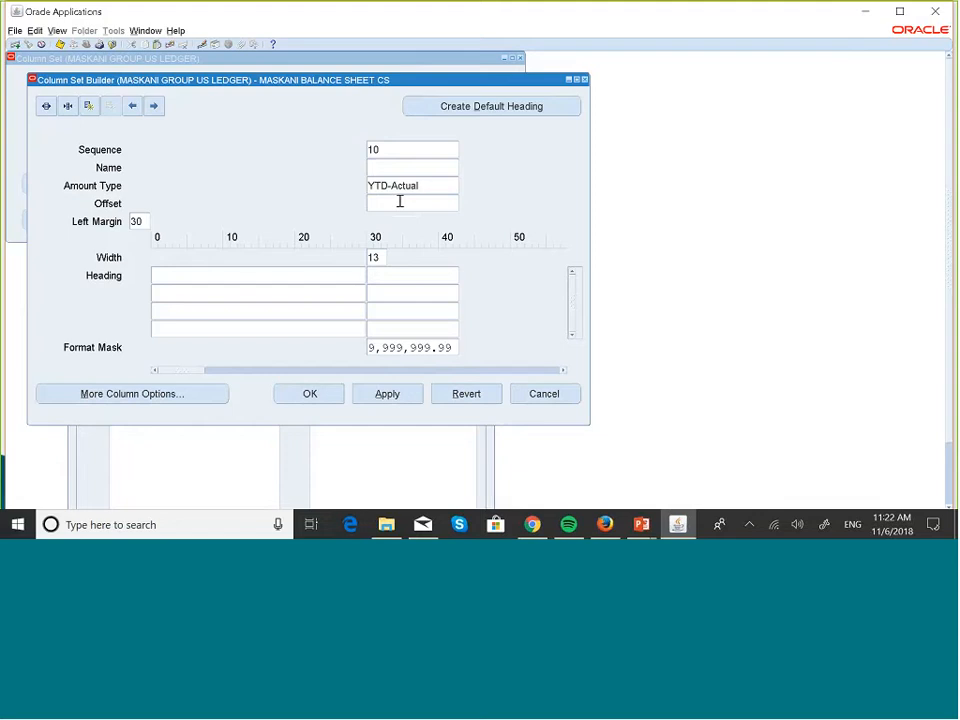
Using the PowerPoint example table as reference, set the first column's offset to -2 and create its default heading.
key("super+Tab")
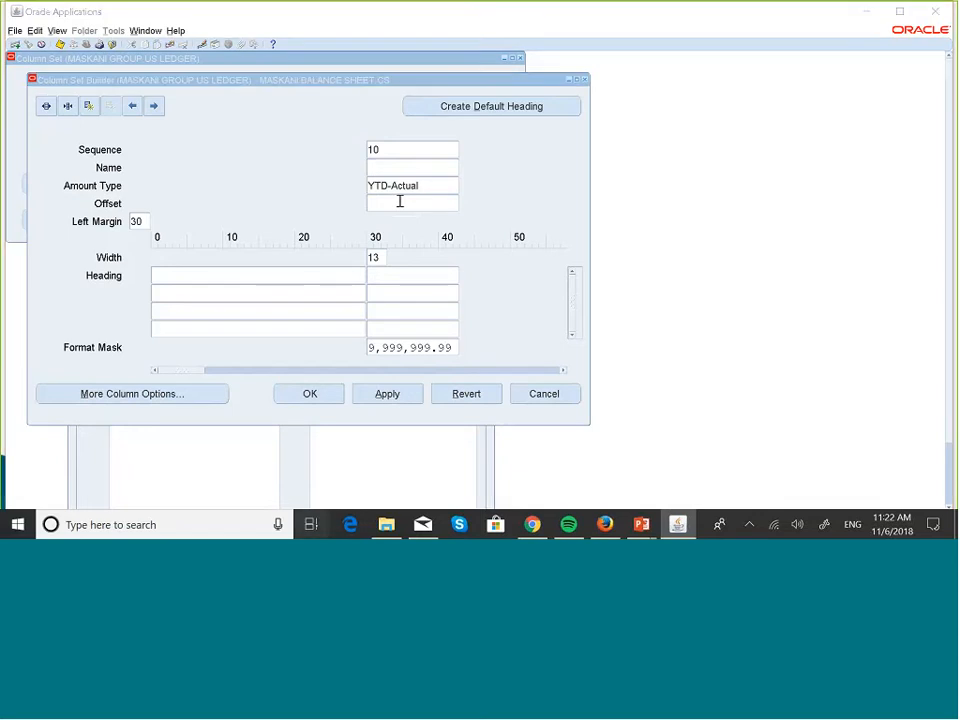
left_click(422, 184)
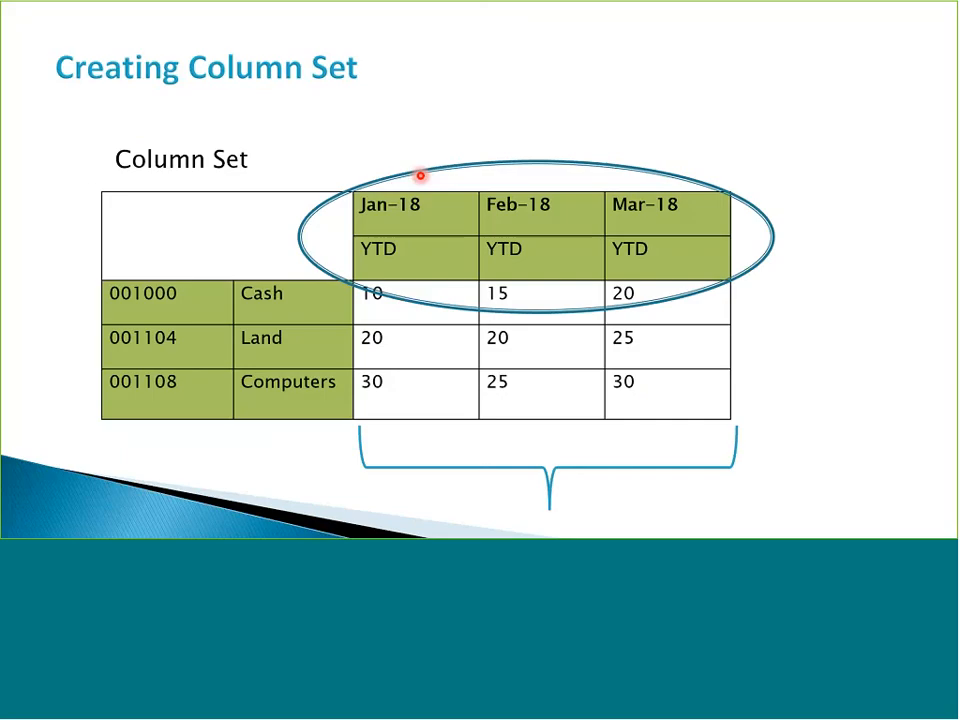
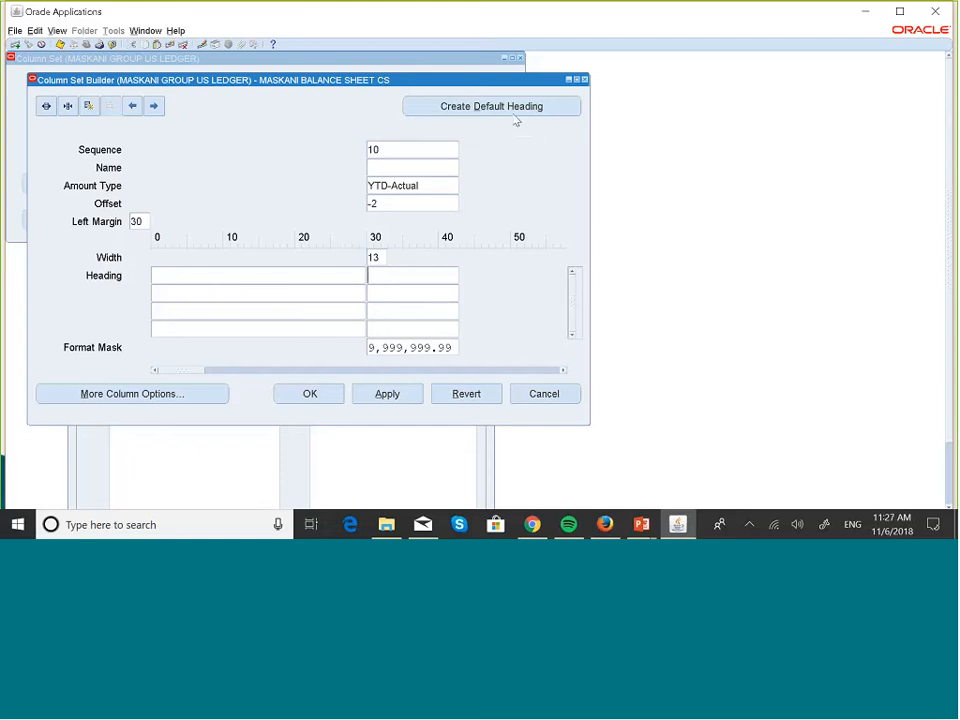
left_click(503, 114)
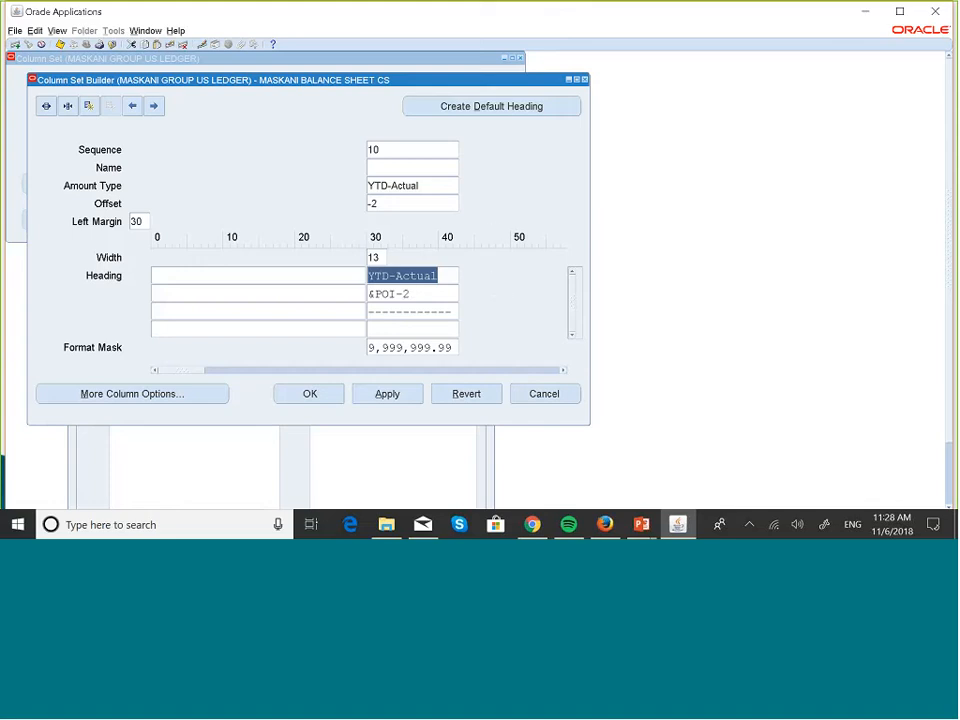
Add a second column with sequence 20, amount type YTD-Actual and offset -1.
left_click(89, 106)
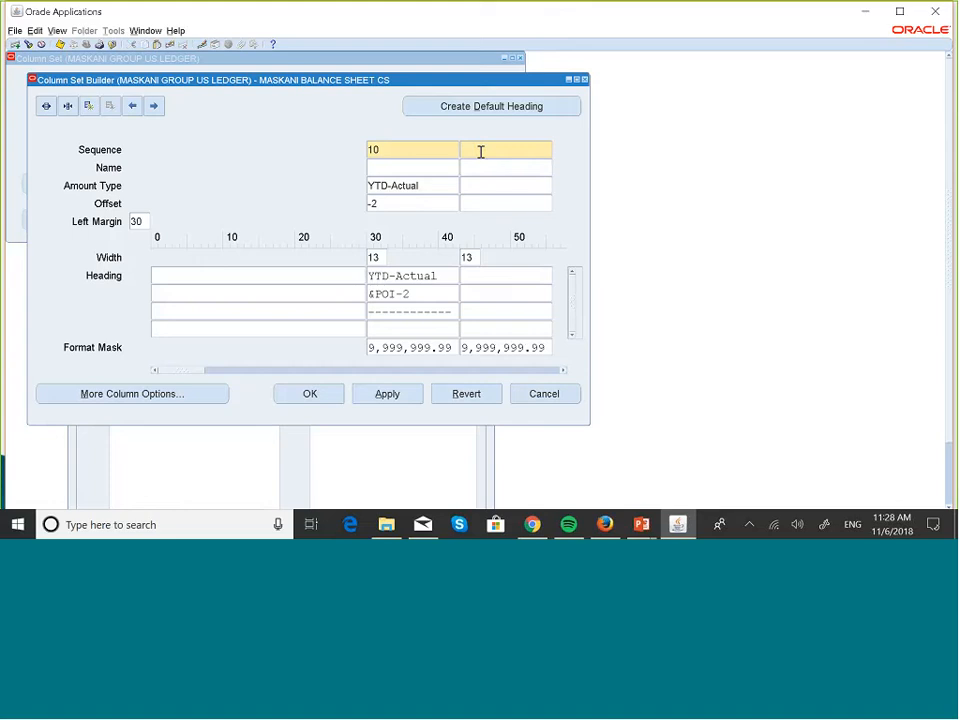
type("20")
left_click(478, 186)
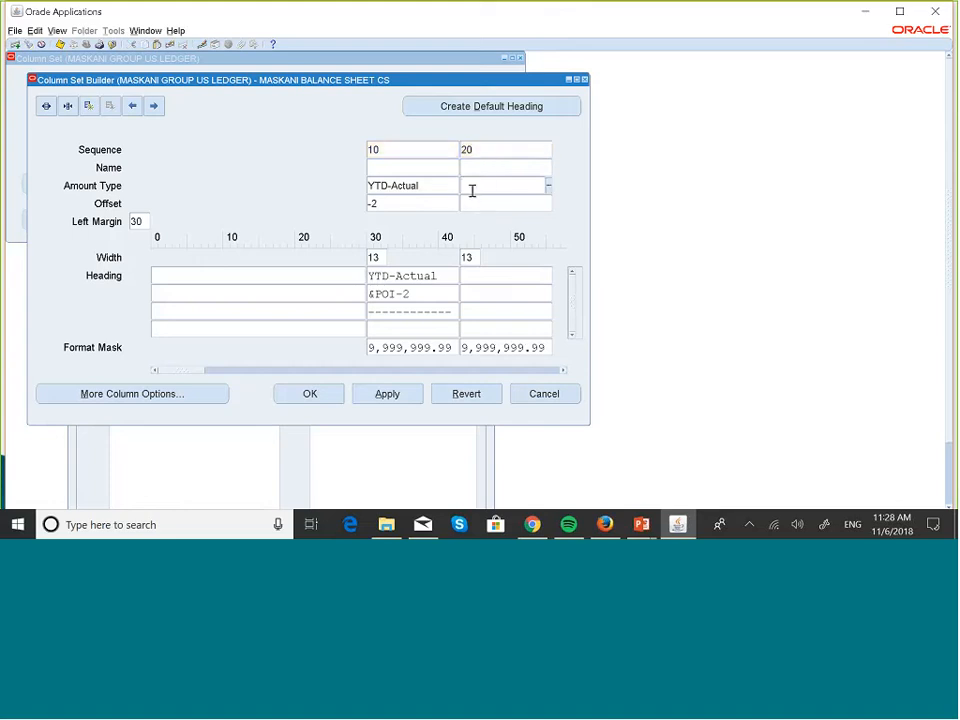
type("YTD-")
key("Tab")
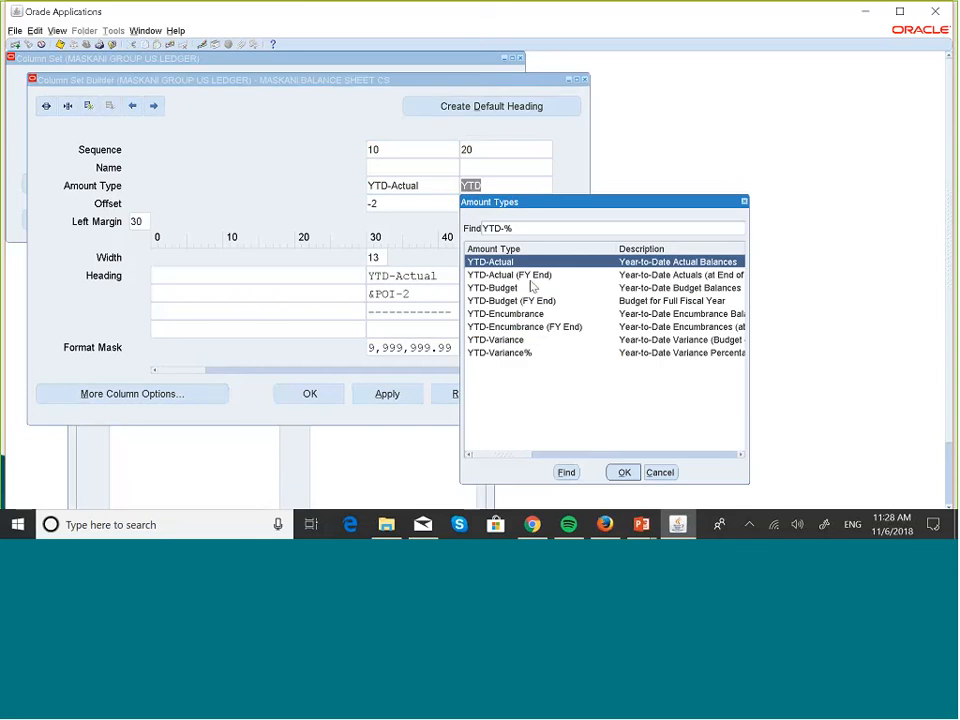
key("Return")
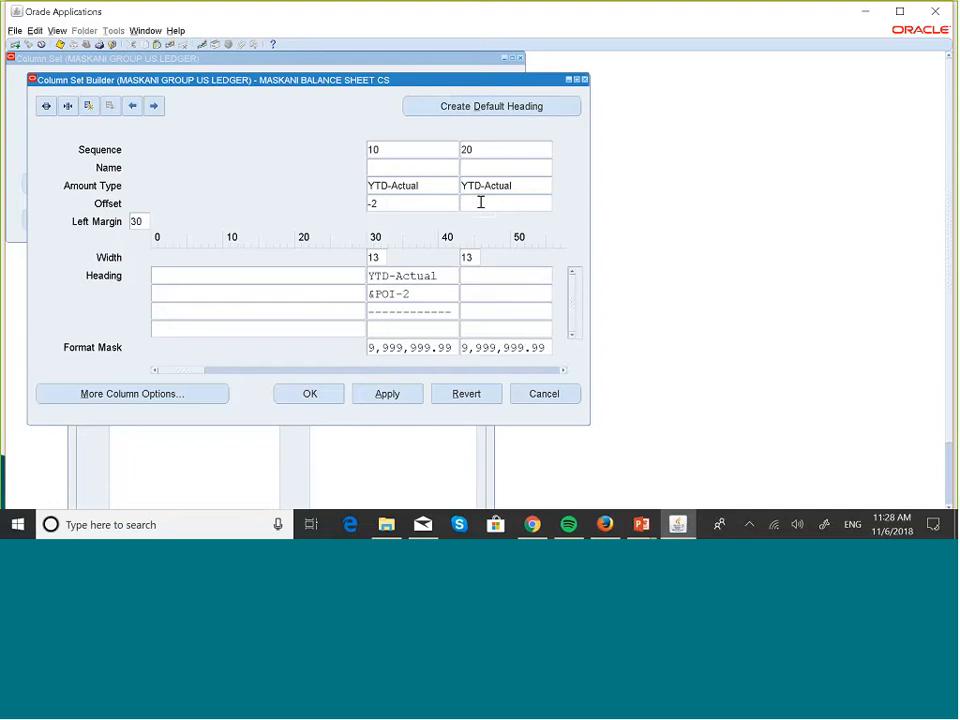
left_click(480, 202)
type("-1")
left_click(472, 270)
Add a third column with sequence 30 and amount type YTD-Actual.
left_click(88, 106)
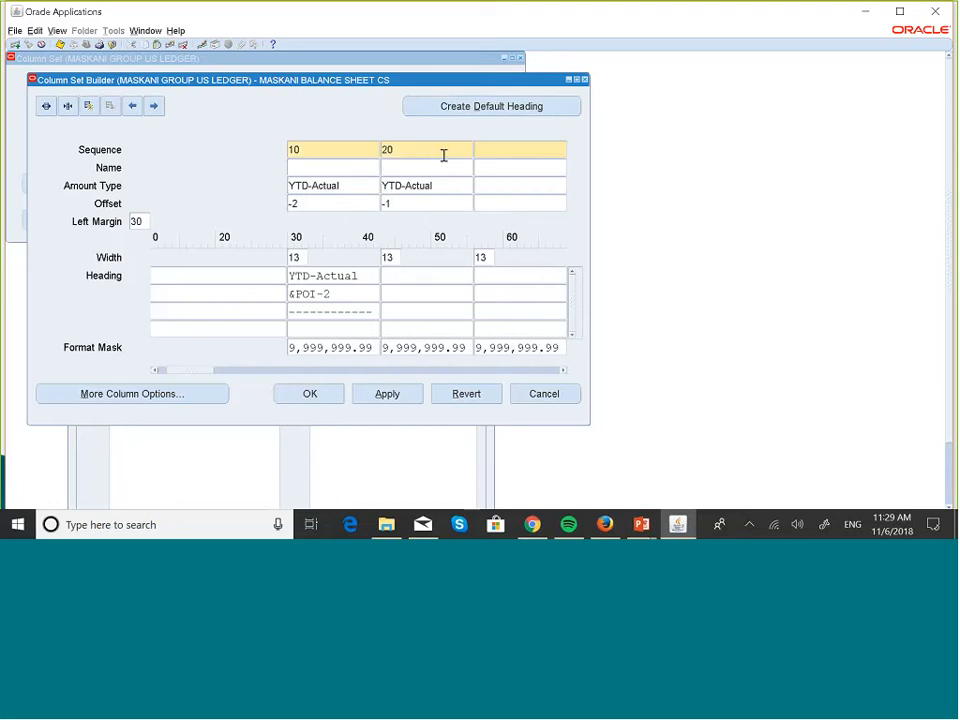
type("30")
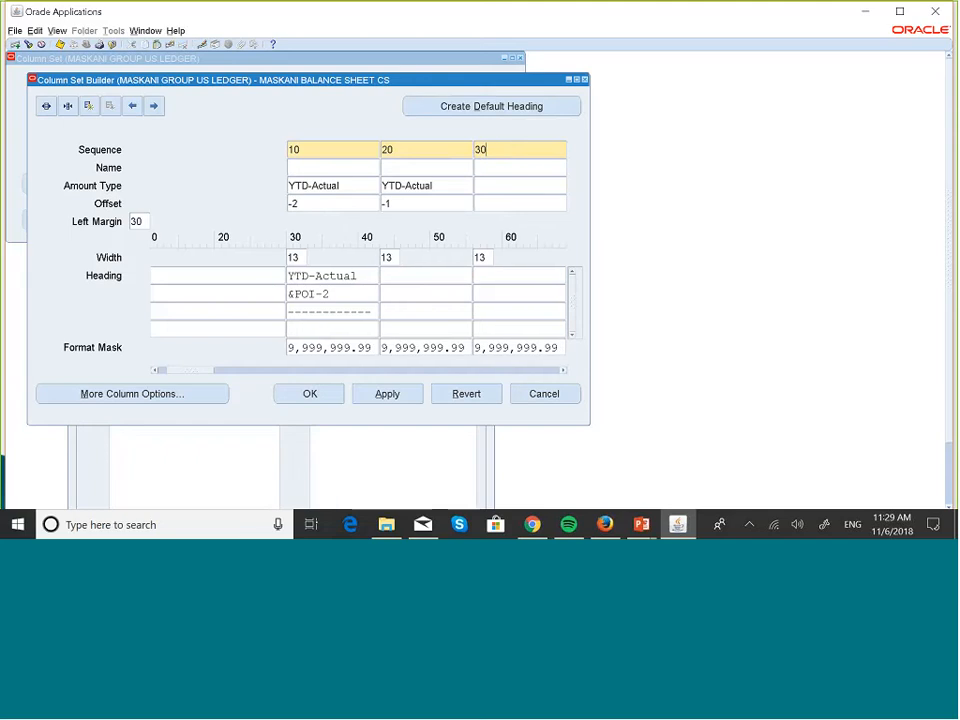
left_click(502, 185)
type("Y")
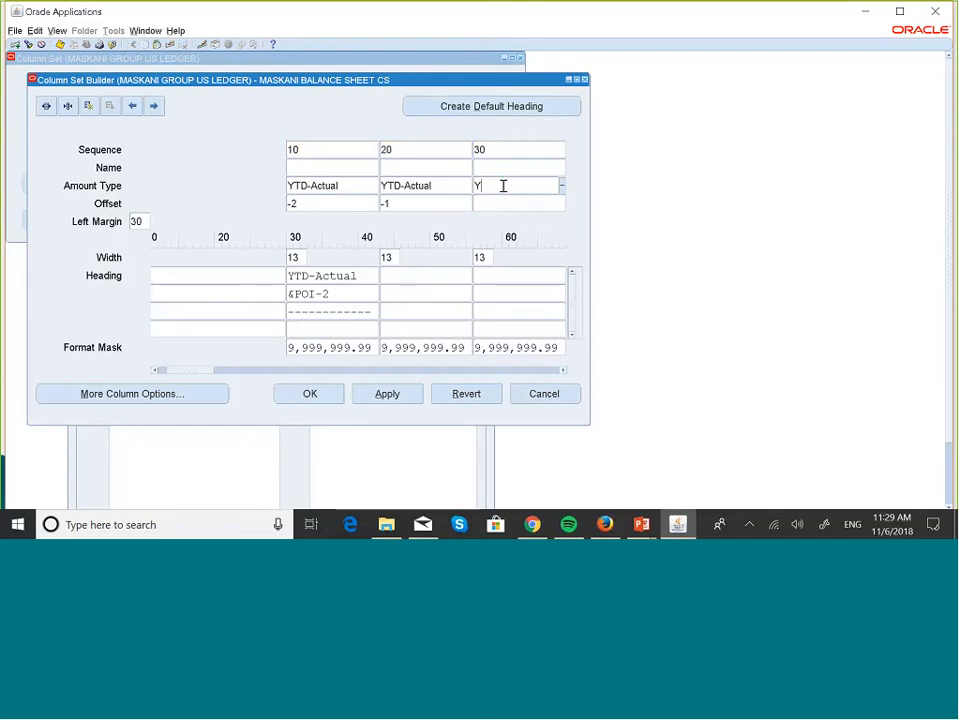
type("TD")
key("Tab")
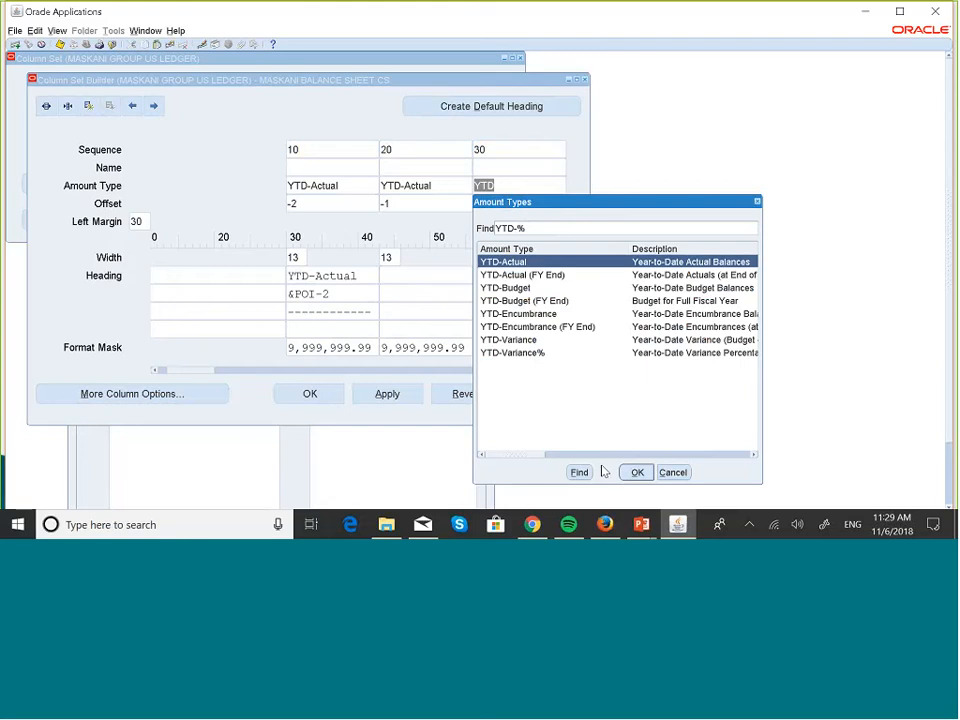
left_click(633, 474)
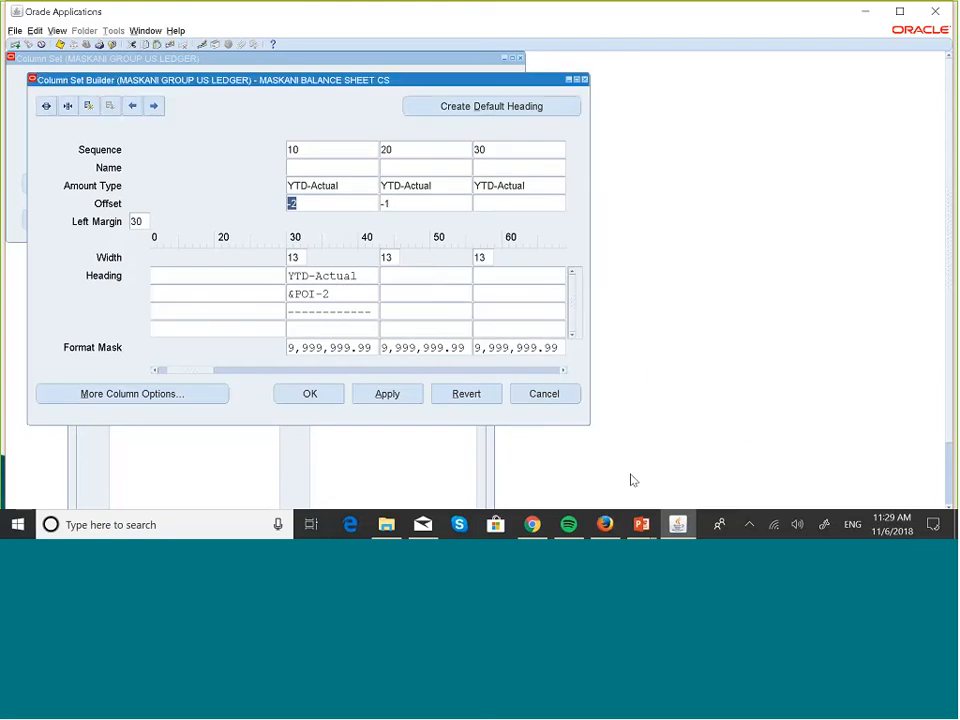
Try to regenerate the default heading, and set the offset of the third column to 0.
left_click(511, 113)
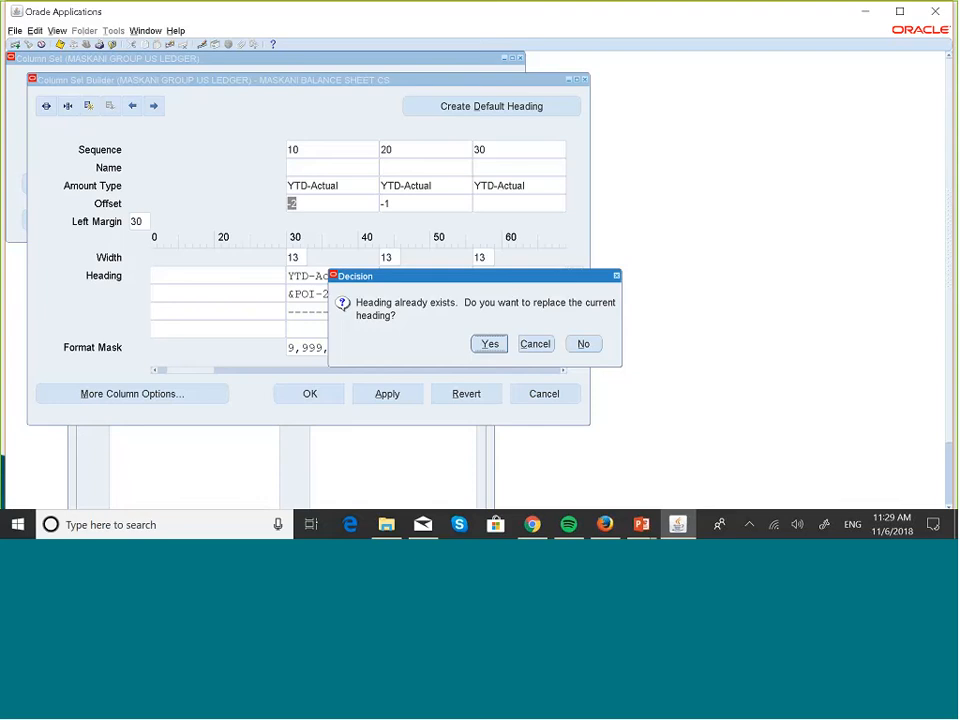
key("Return")
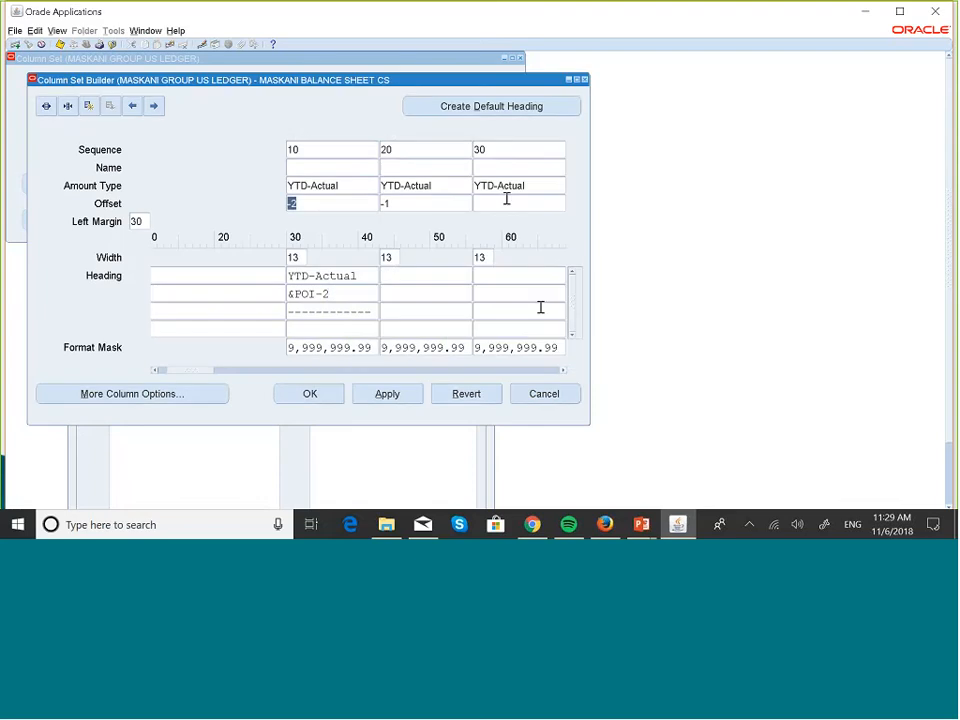
left_click(499, 201)
type("0")
Replace the existing heading with default headings for all three columns, apply the changes and close the builder.
left_click(491, 106)
left_click(489, 344)
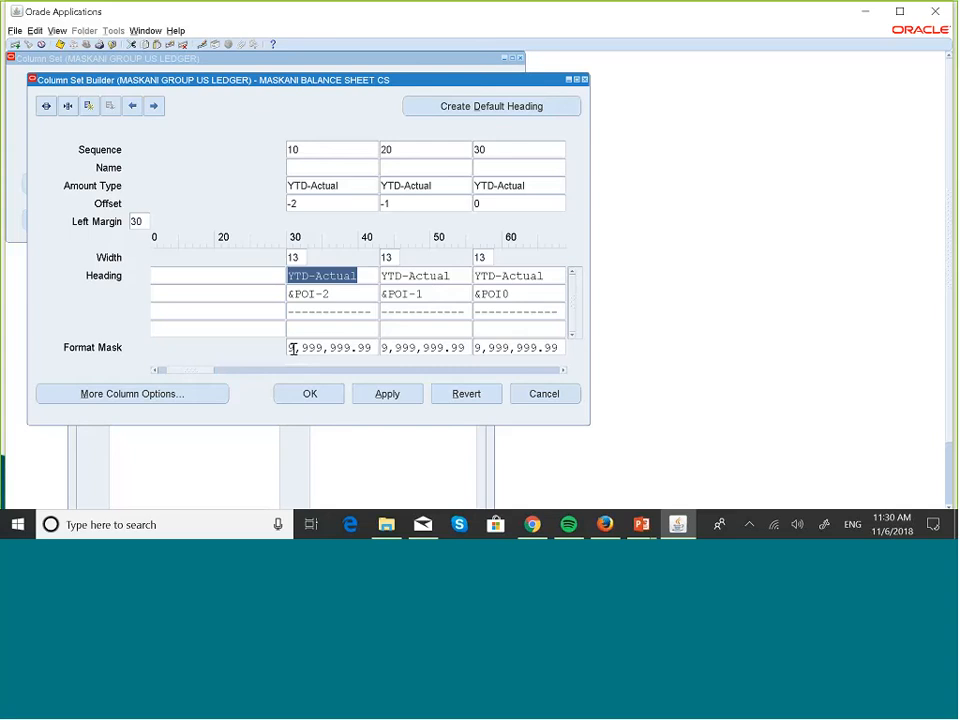
left_click(386, 395)
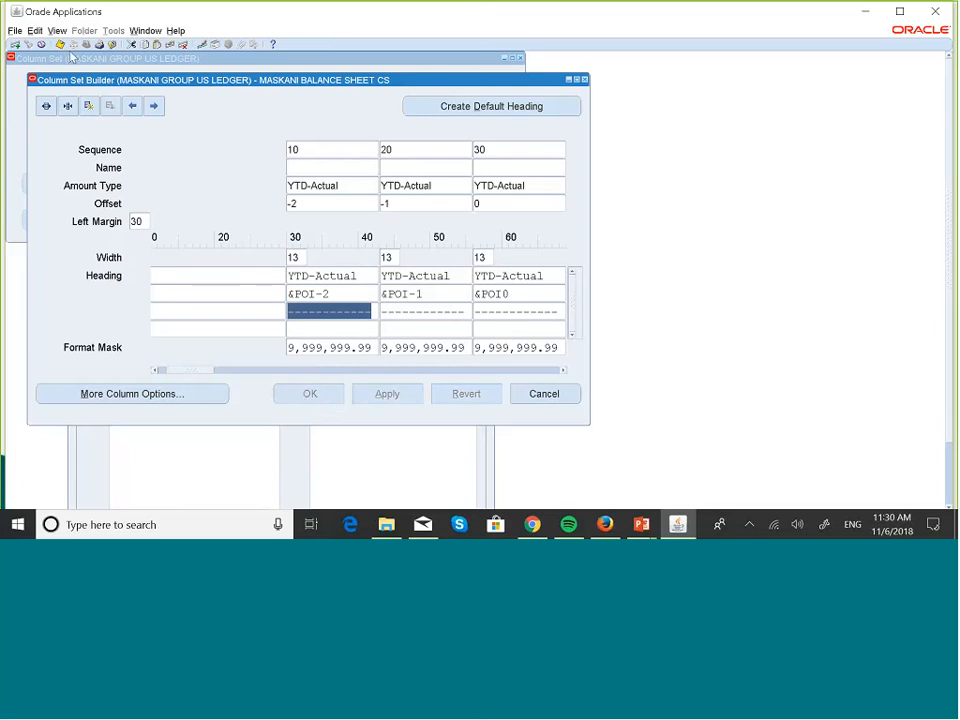
left_click(584, 80)
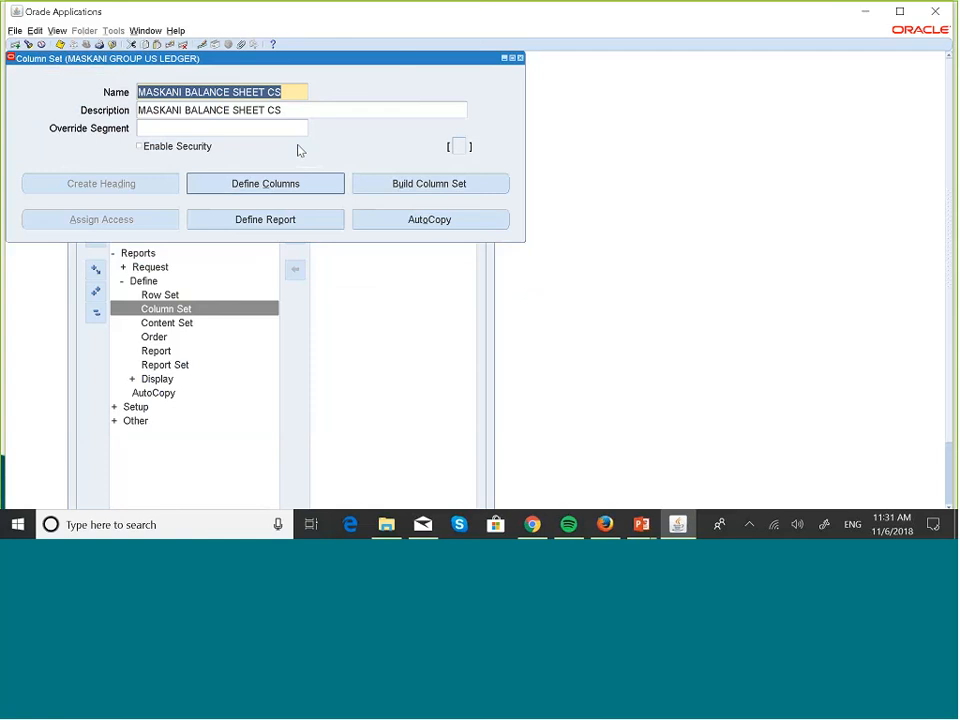
Examine the position, sequence, amount type and offset of each column defined in MASKANI BALANCE SHEET CS.
left_click(306, 184)
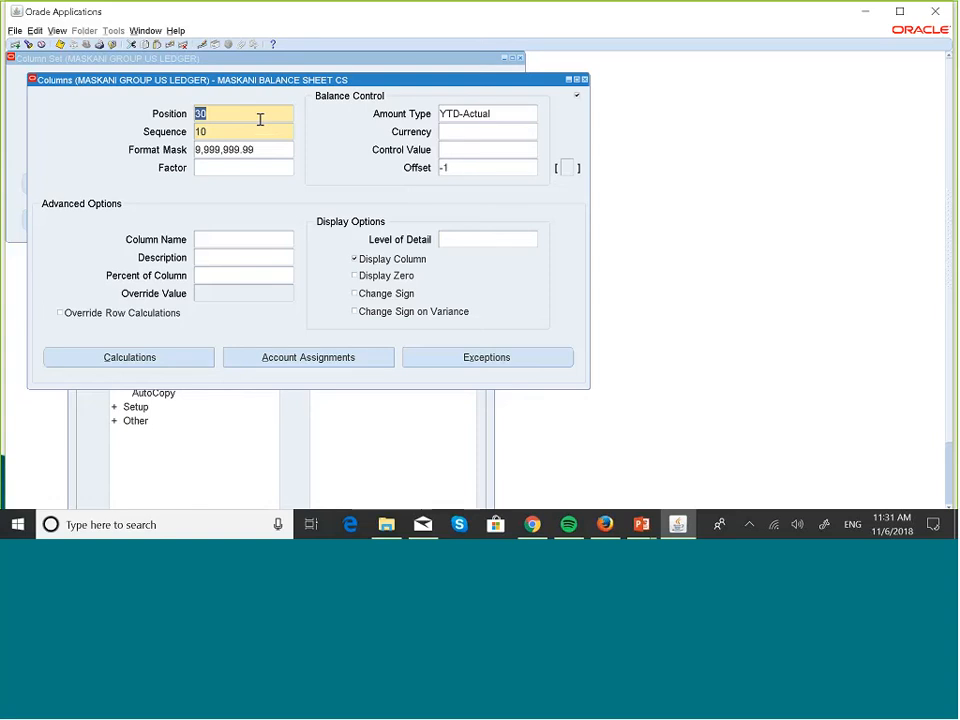
key("Down")
key("Up")
key("Down")
key("Down")
key("Up")
left_click(585, 80)
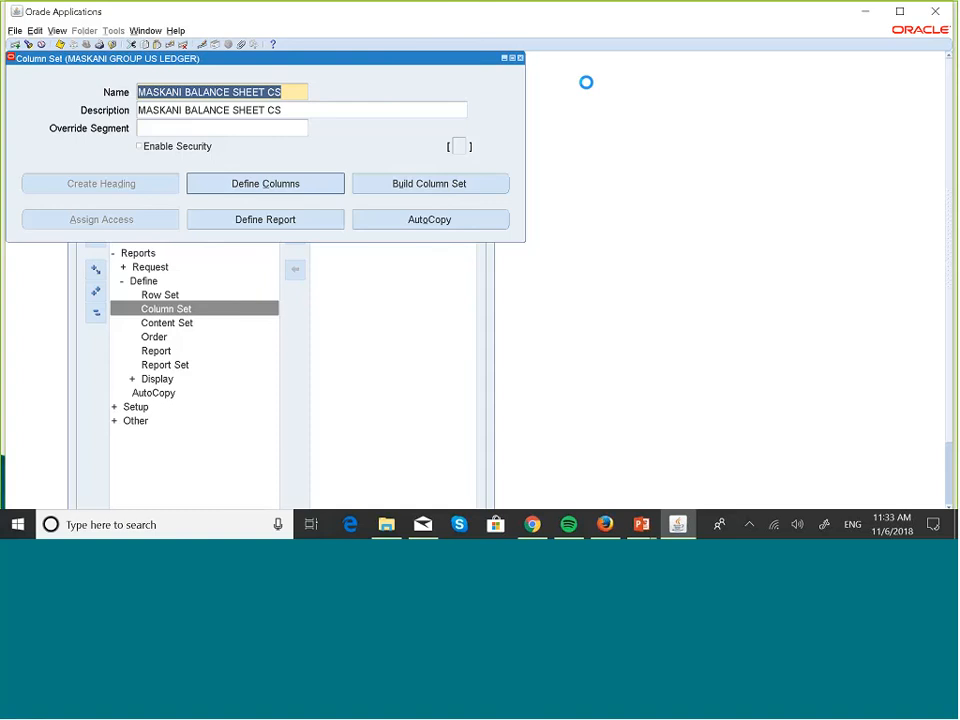
Switch to the PowerPoint slide show and advance from the column set example to the column set navigation slide.
key("super+Tab")
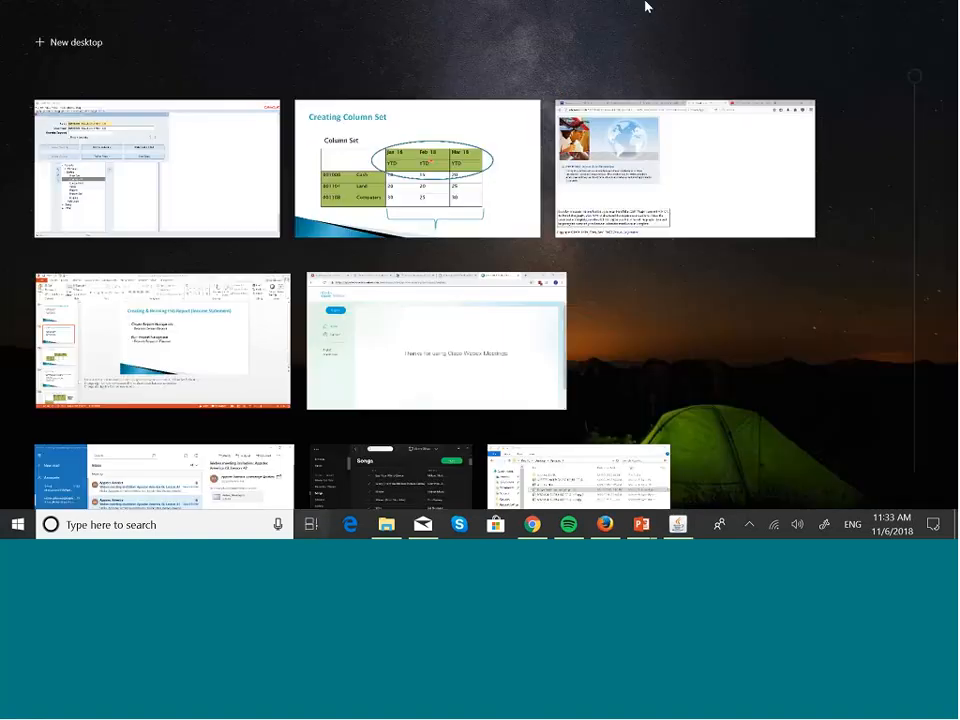
left_click(474, 161)
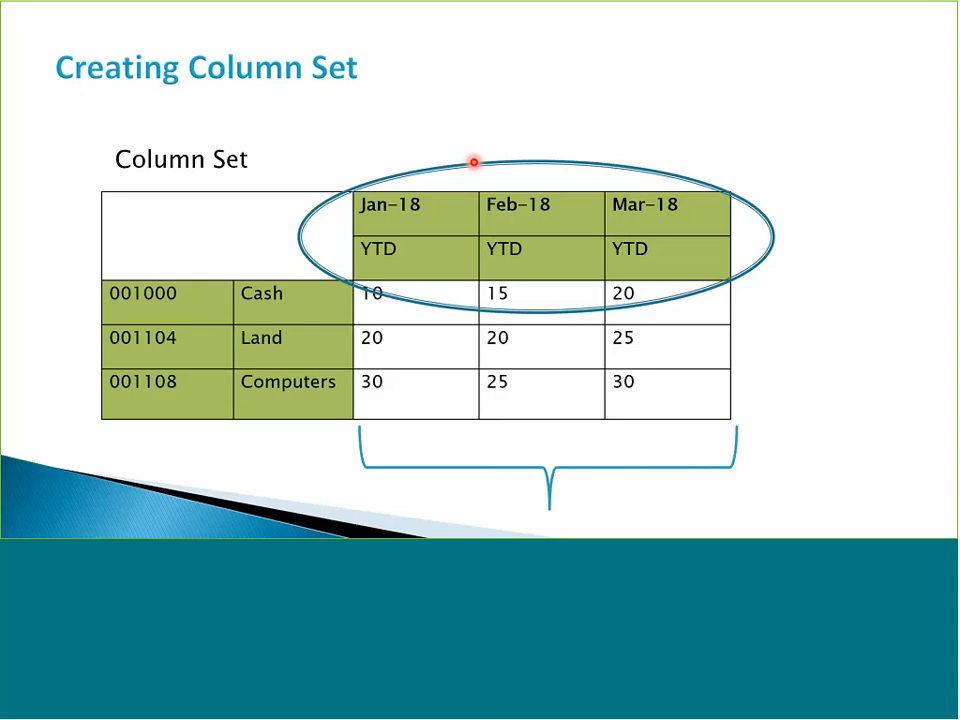
left_click(474, 161)
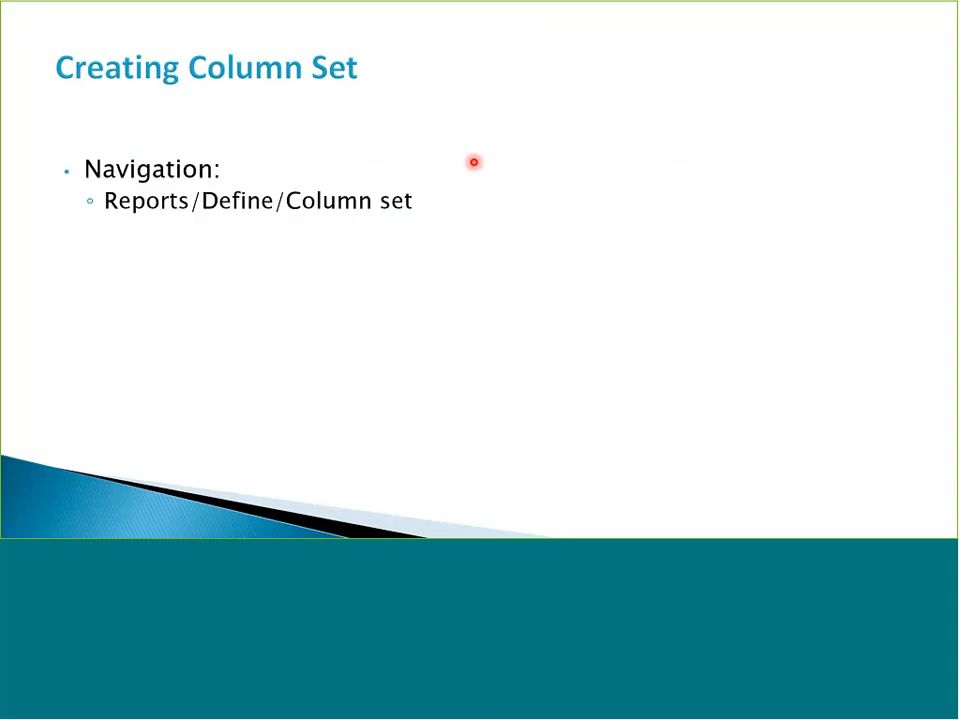
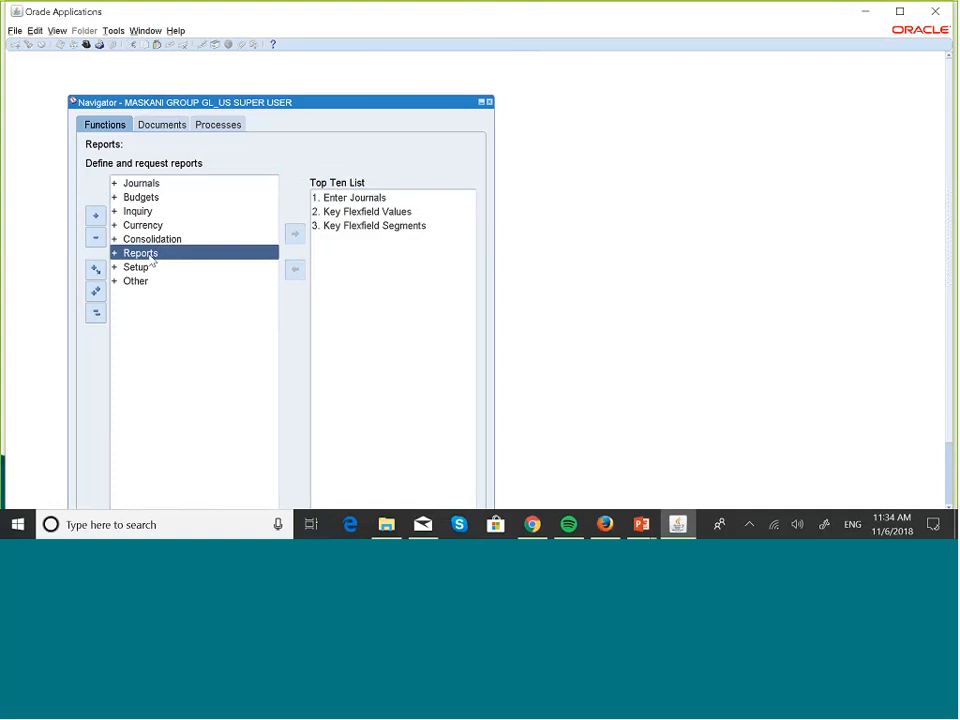
key("Down")
key("Right")
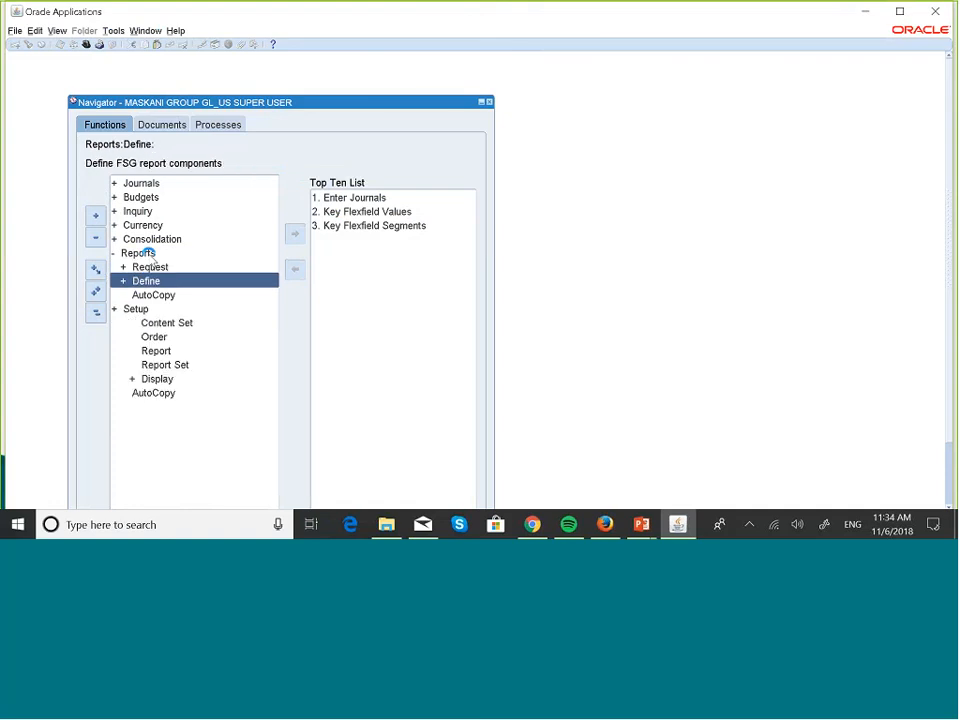
key("Down")
key("Down")
key("Down")
key("Down")
key("Down")
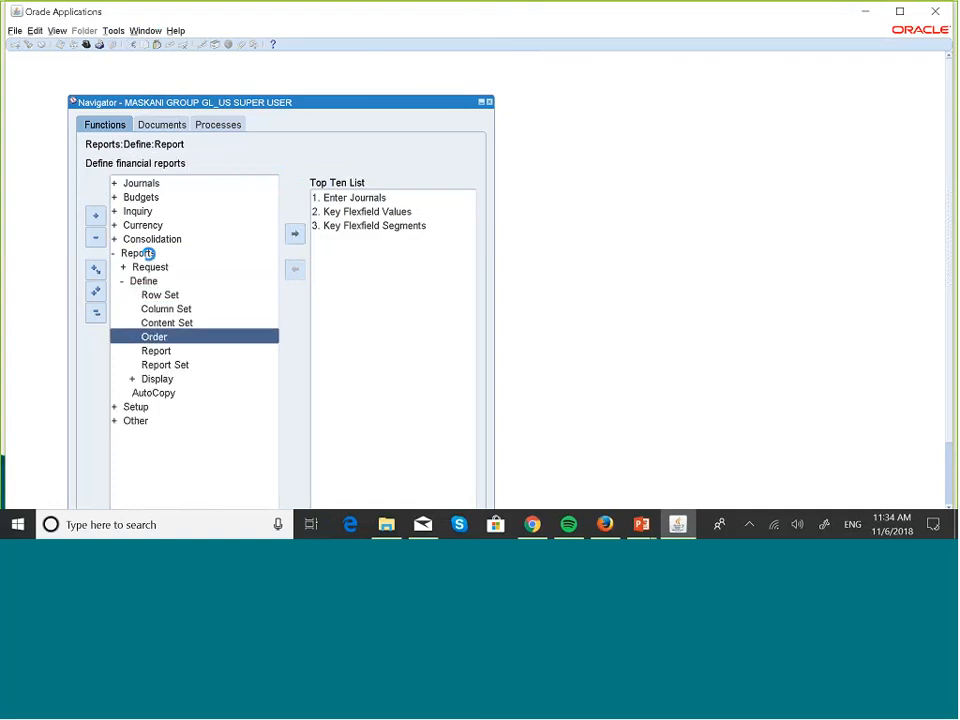
key("Return")
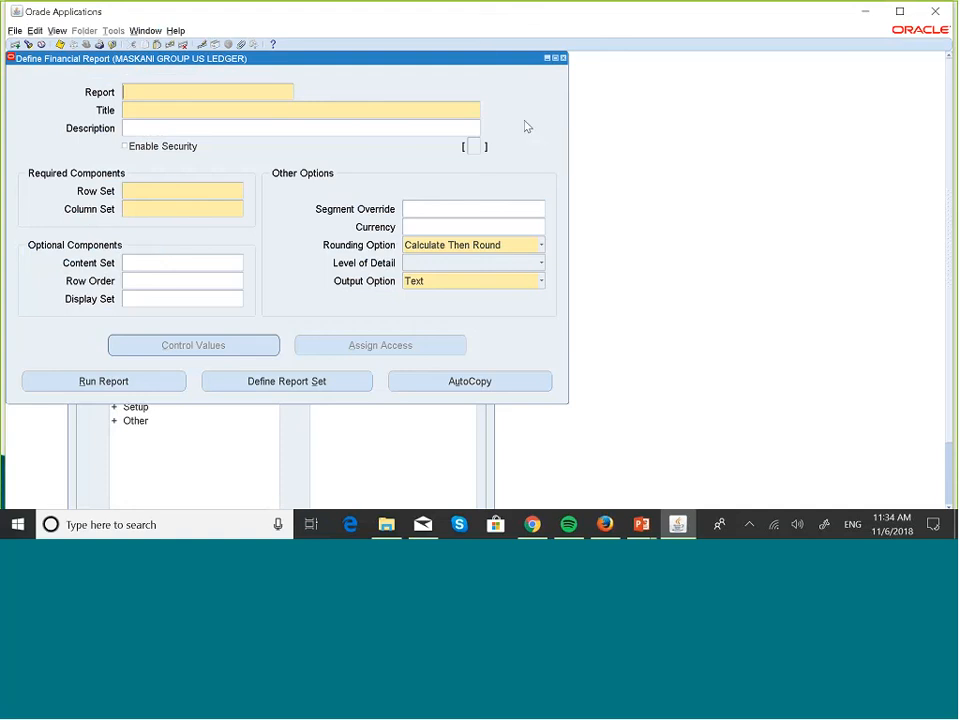
left_click(564, 58)
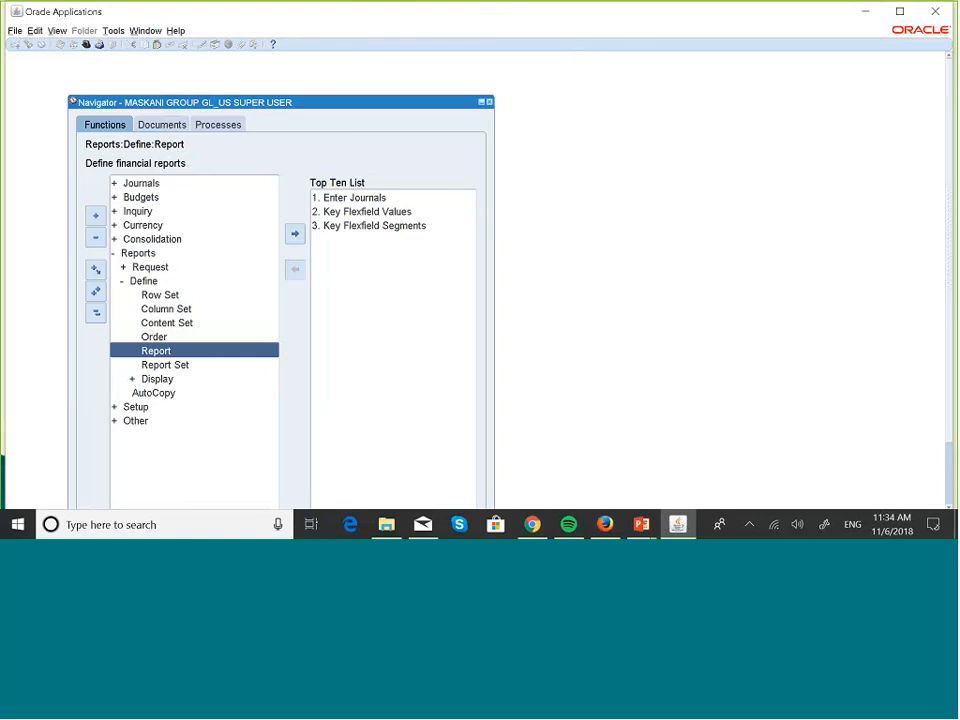
Open the request form for individual financial reports, view its optional components and close it without submitting.
left_click(150, 254)
key("Down")
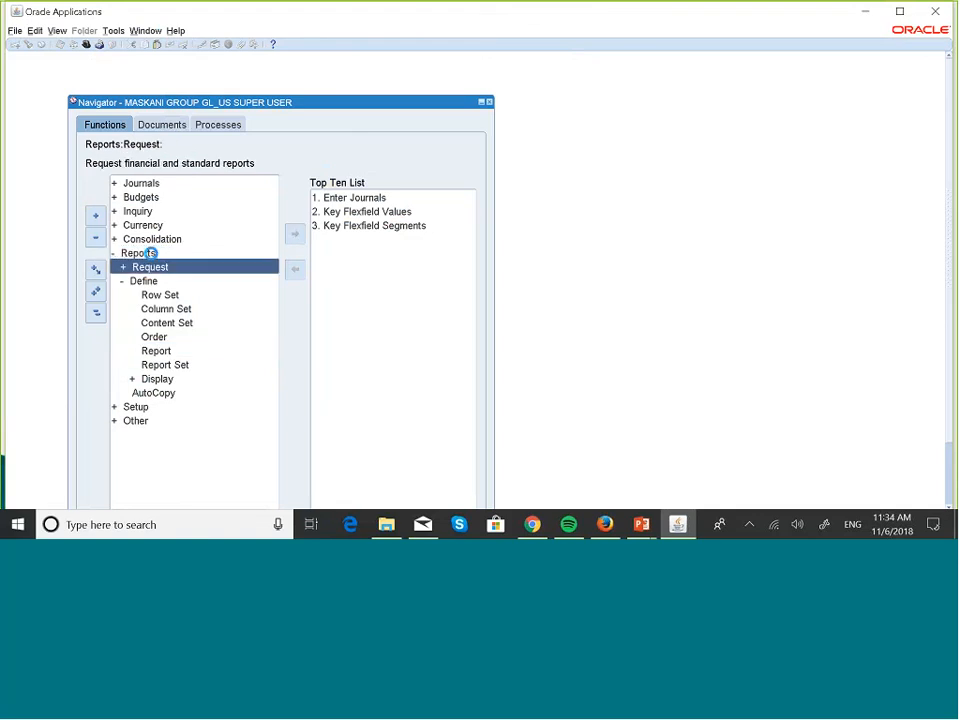
key("Return")
key("Down")
key("Return")
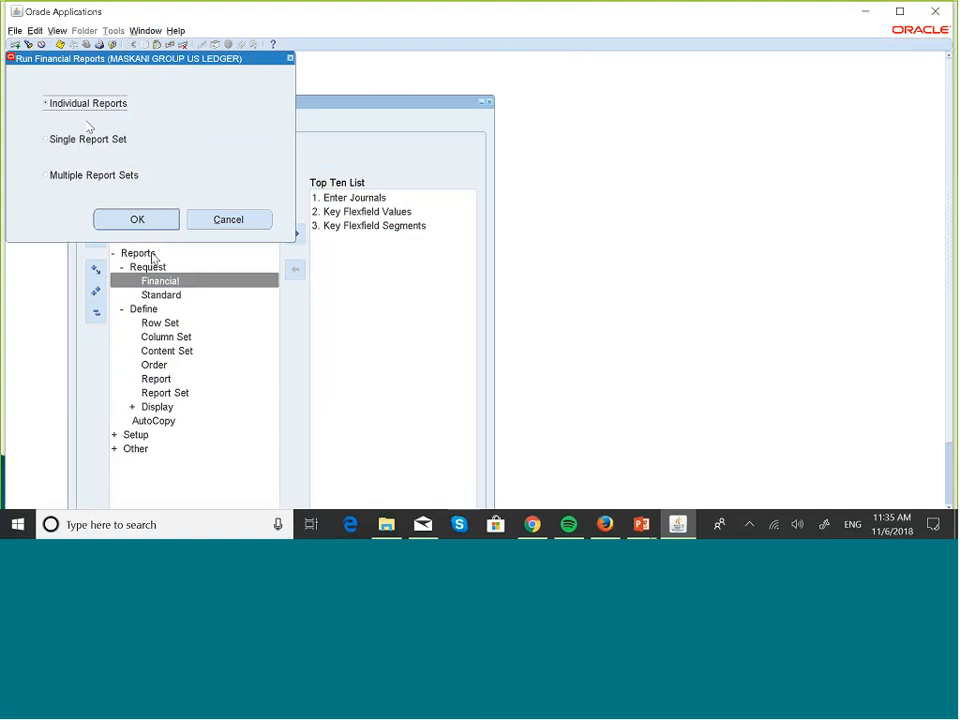
left_click(140, 214)
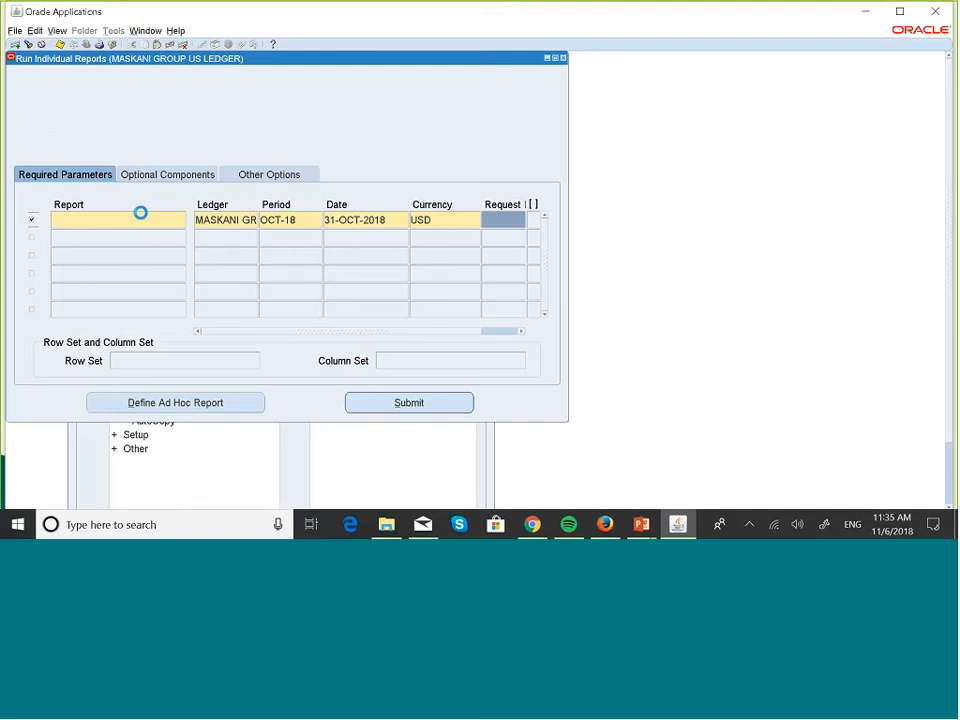
left_click(146, 219)
left_click(137, 178)
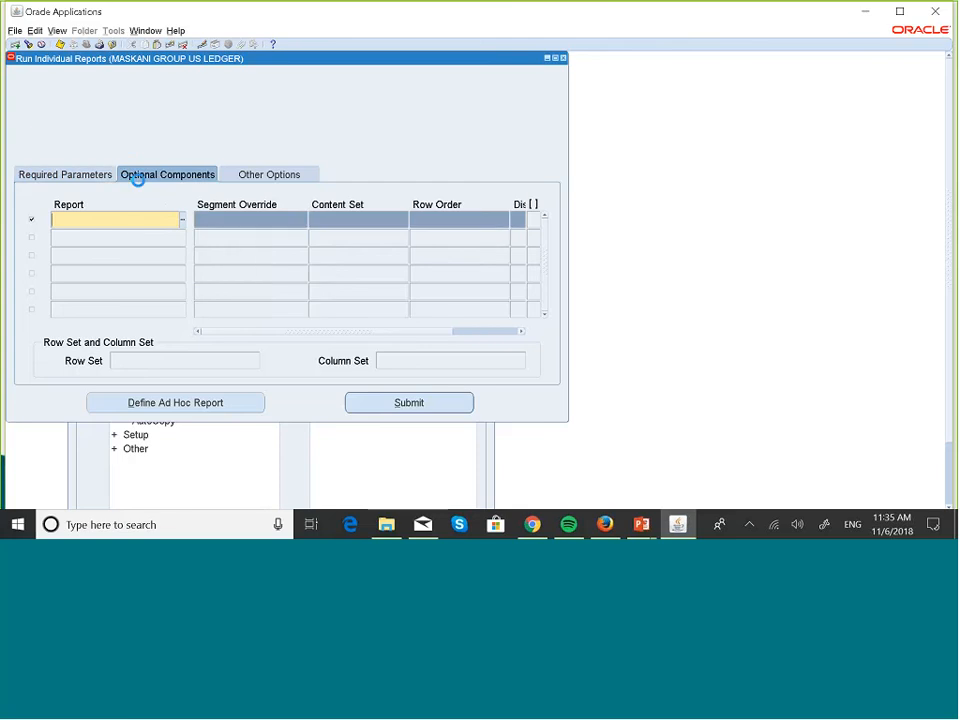
left_click(563, 58)
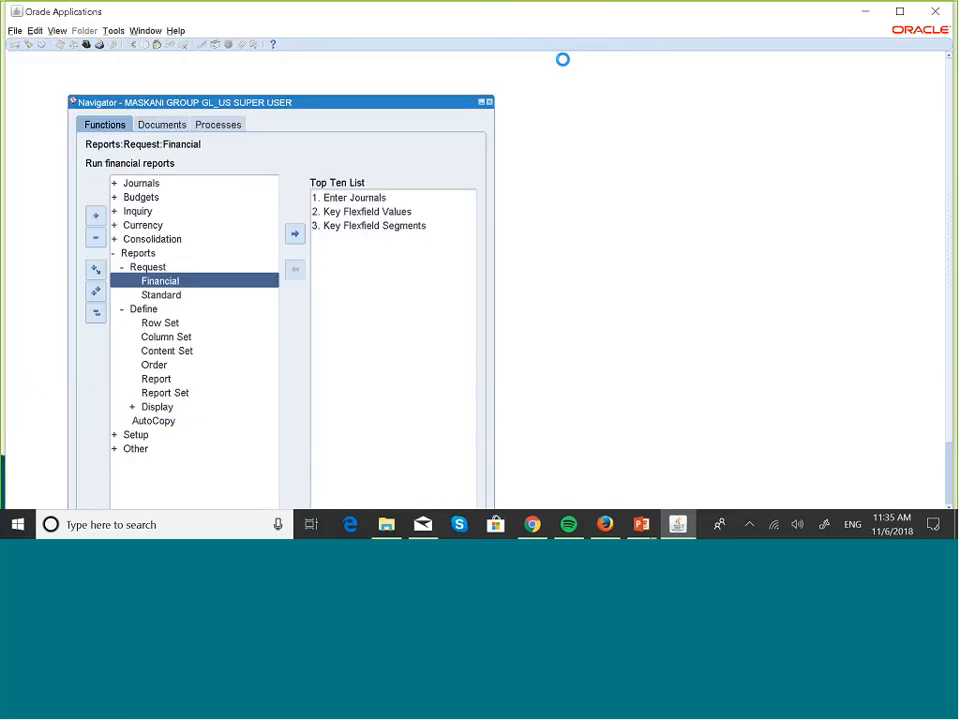
Collapse the navigation tree and open the form for defining a financial report.
left_click(96, 312)
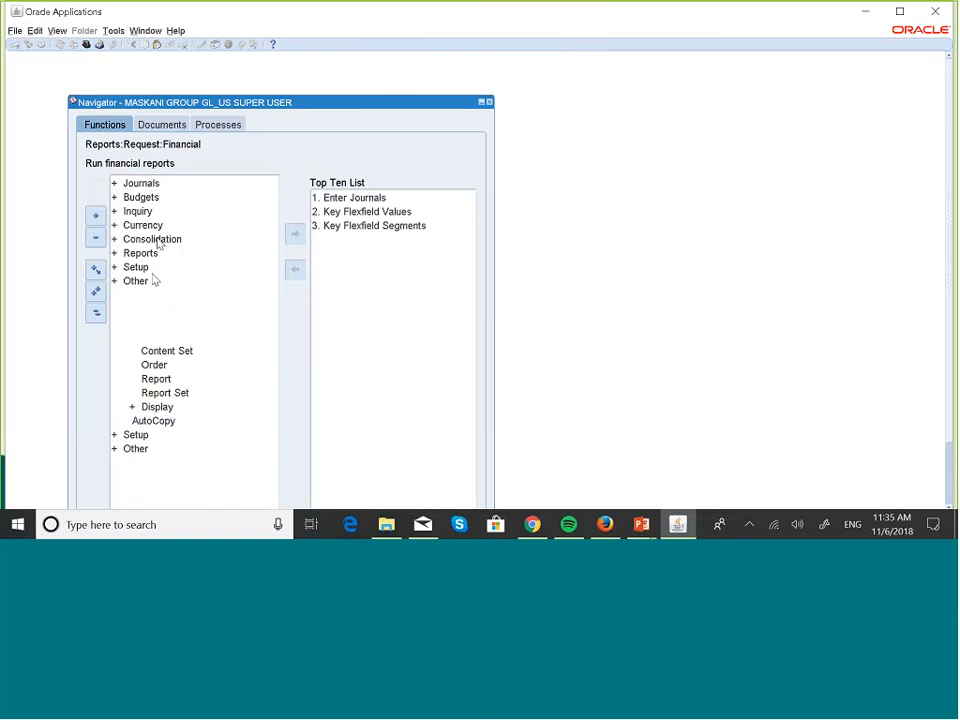
double_click(140, 253)
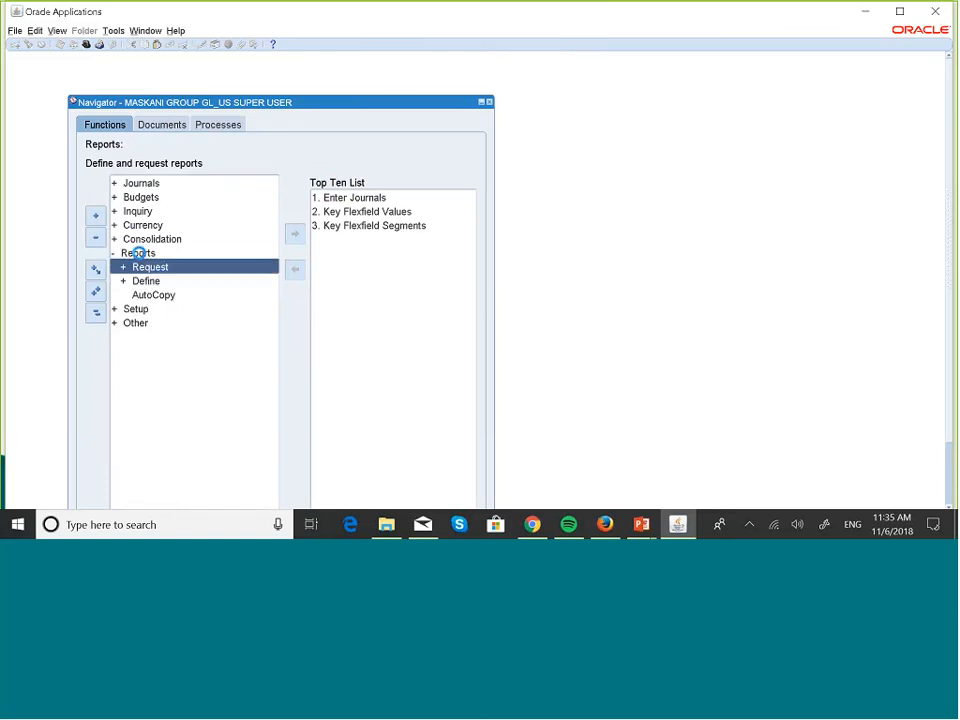
key("Down")
key("Return")
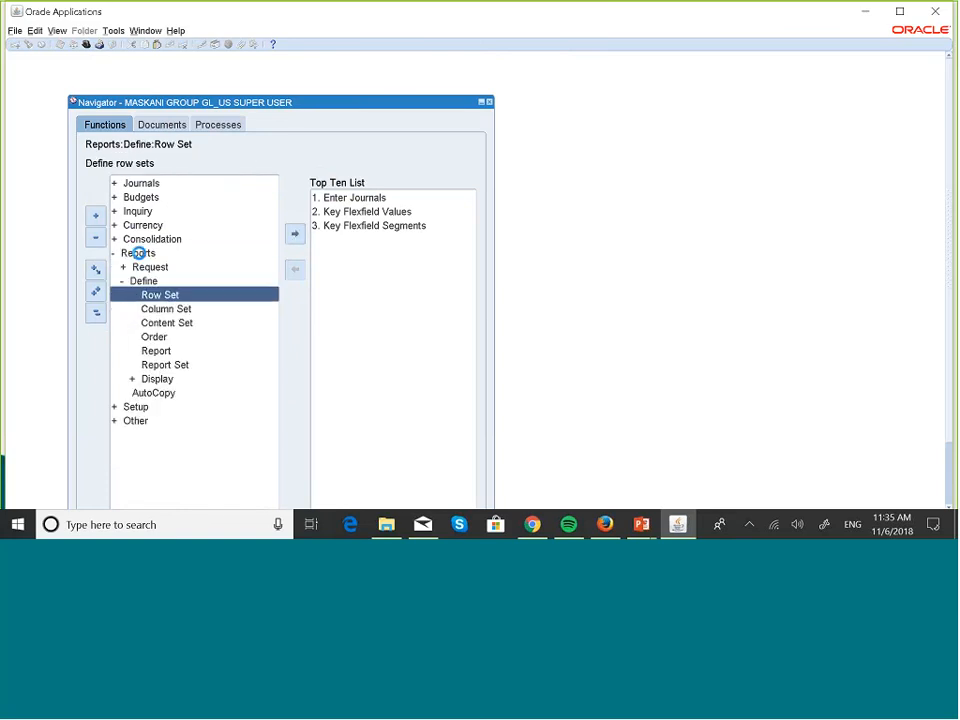
key("Down")
key("Down")
key("Down")
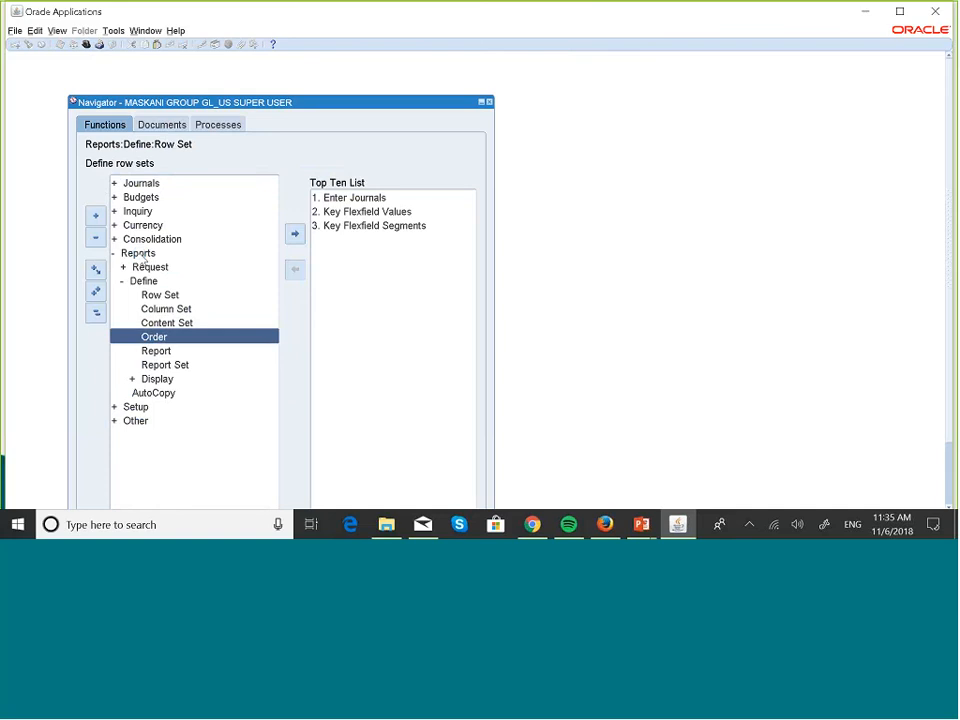
key("Down")
key("Return")
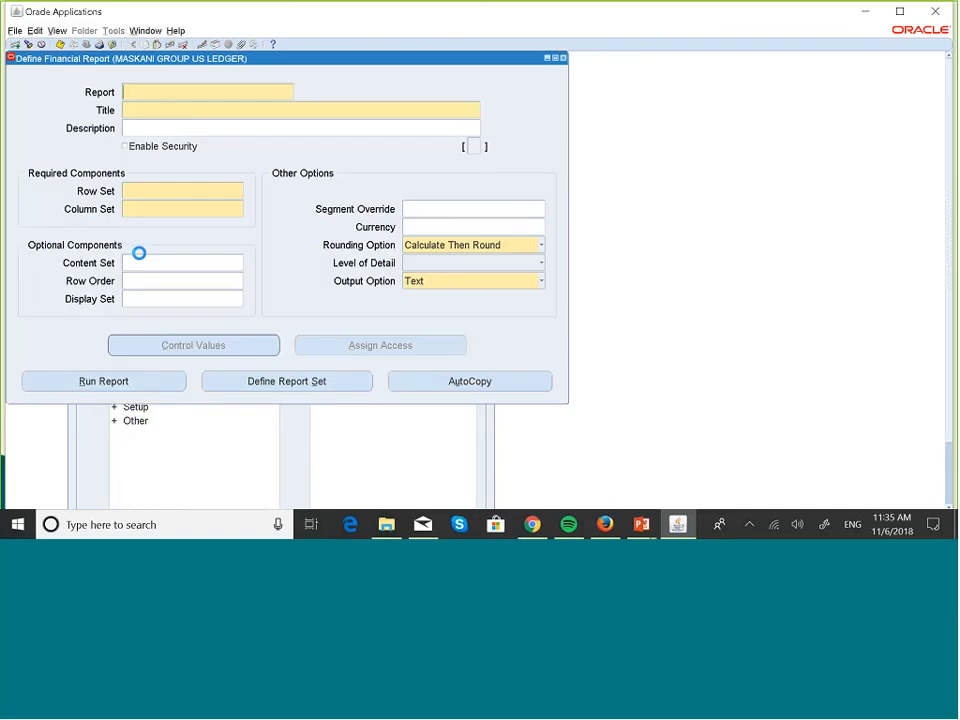
Enter MASKANI GROUP BALANCE SHEET as the report's name, title and description.
type("MASKANI GROUP BAL")
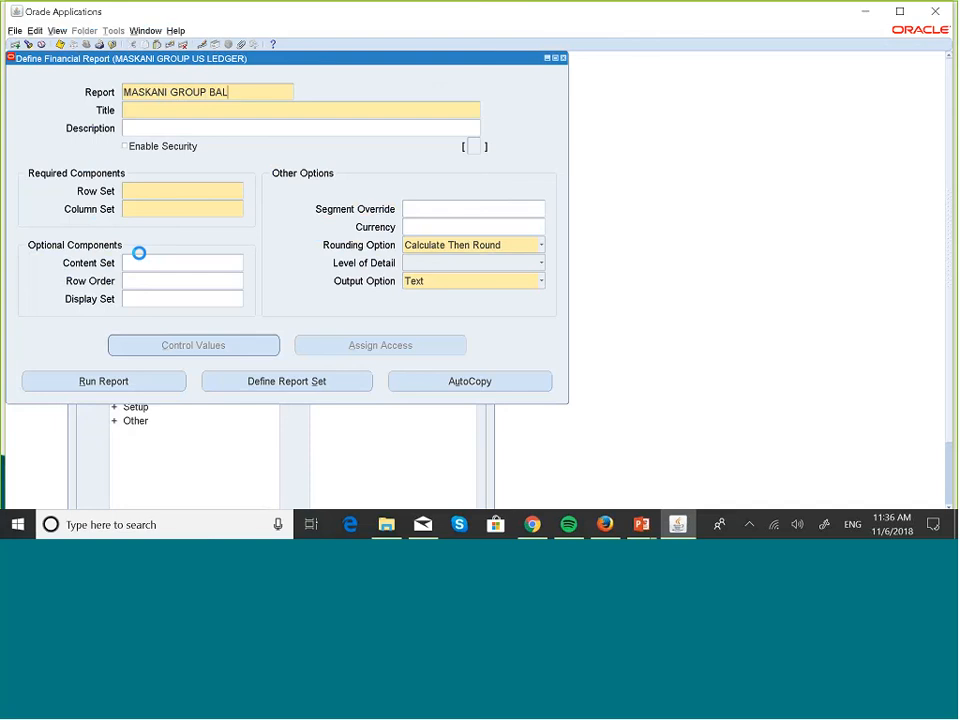
type("ANCE SHEET")
triple_click(224, 95)
key("ctrl+c")
left_click(202, 110)
key("ctrl+v")
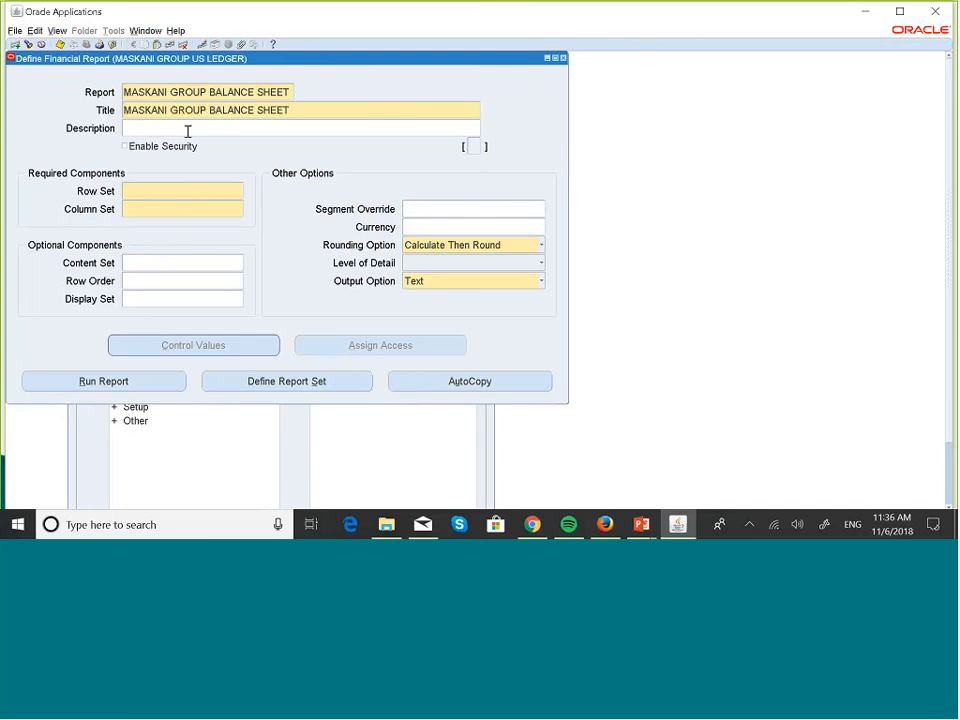
left_click(284, 129)
key("ctrl+v")
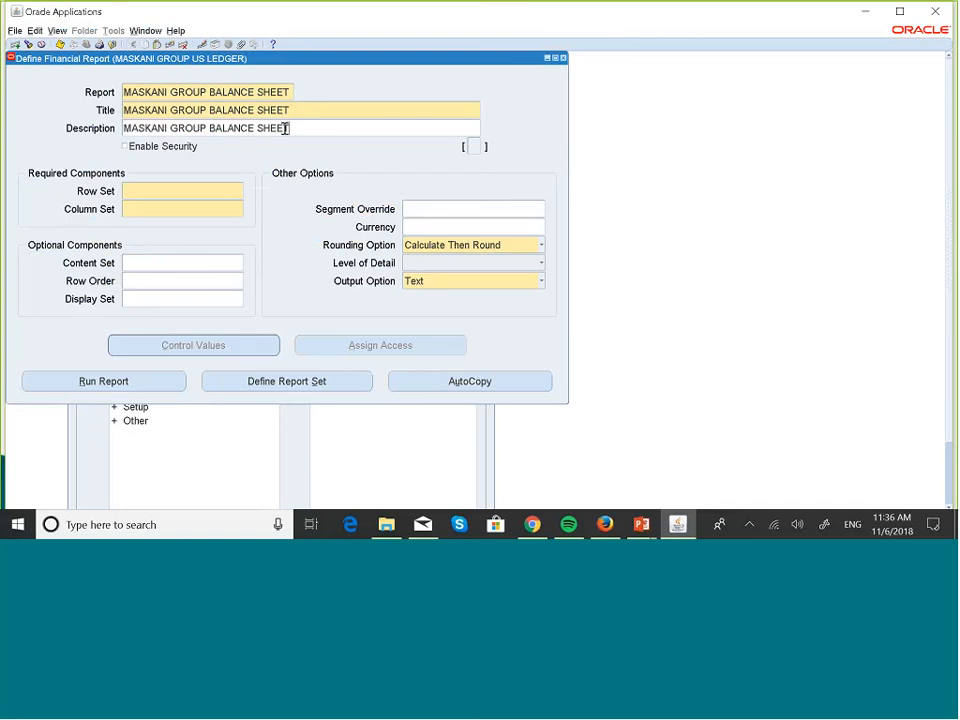
Assign the row set MASKANI BALANCE SHEET RS and column set MASKANI BALANCE SHEET CS to the report, and close its definition.
left_click(164, 191)
type("MASKA")
key("Tab")
type("MASKAN")
key("Tab")
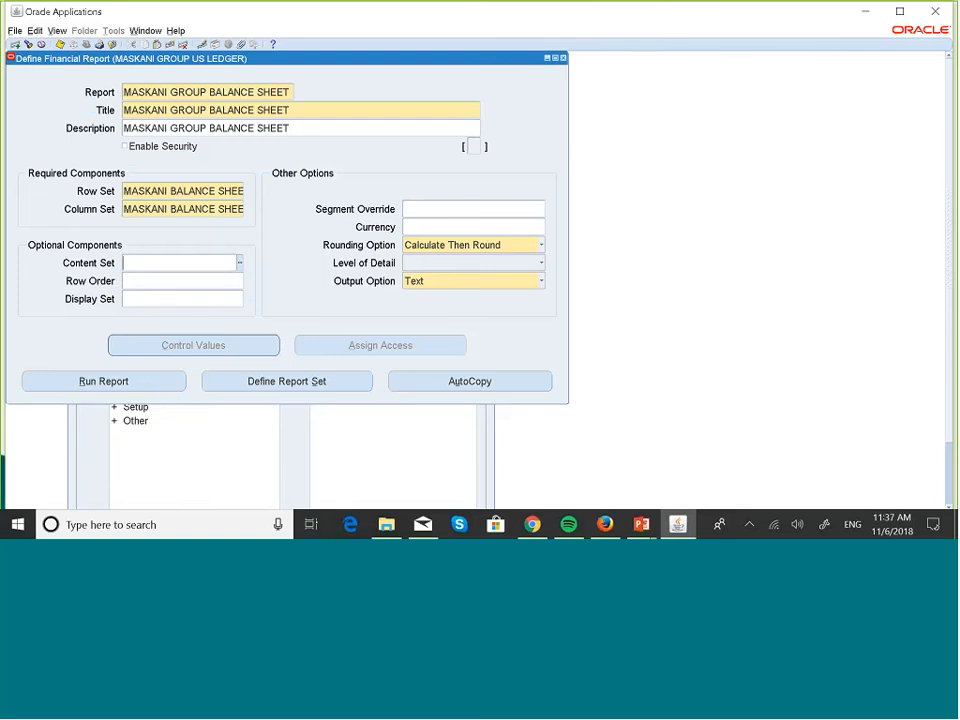
left_click(563, 59)
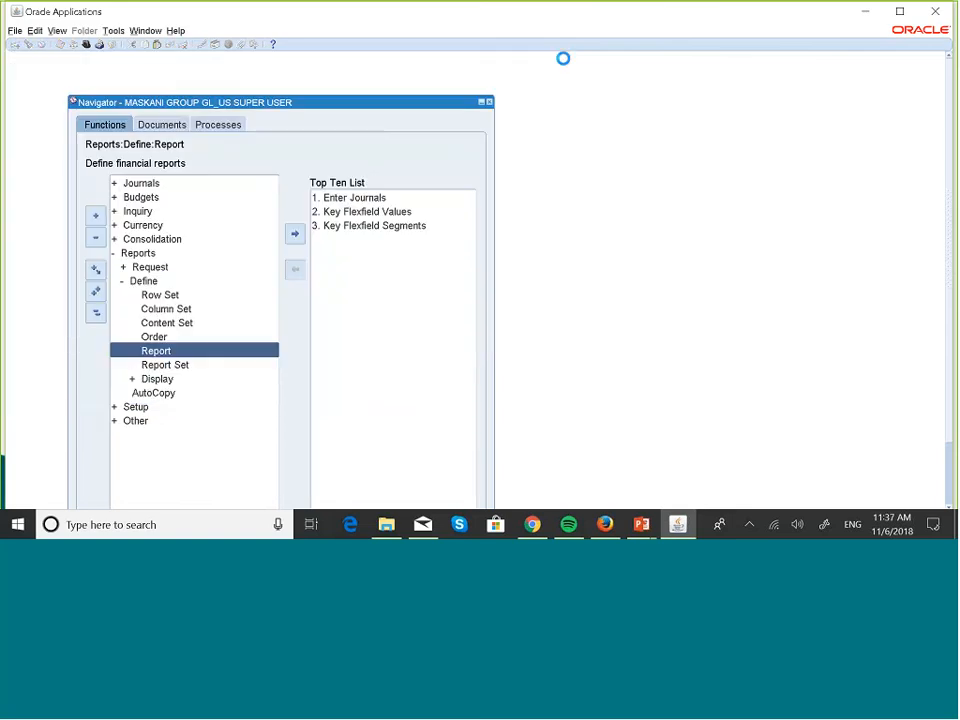
Collapse the navigation tree and open the form for defining row sets.
left_click(96, 313)
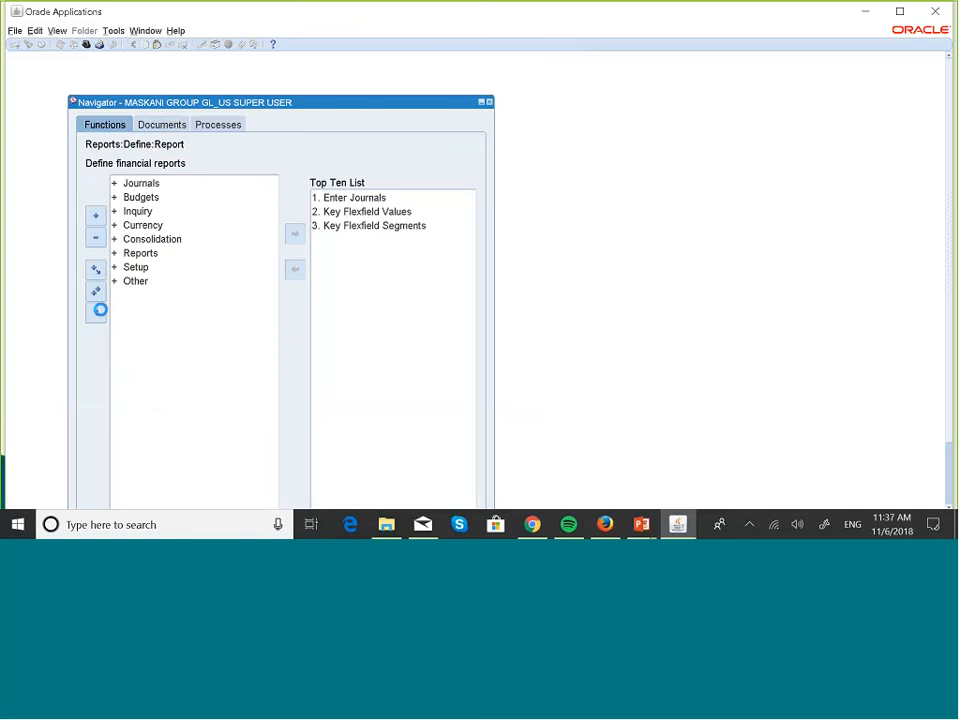
left_click(157, 256)
double_click(153, 256)
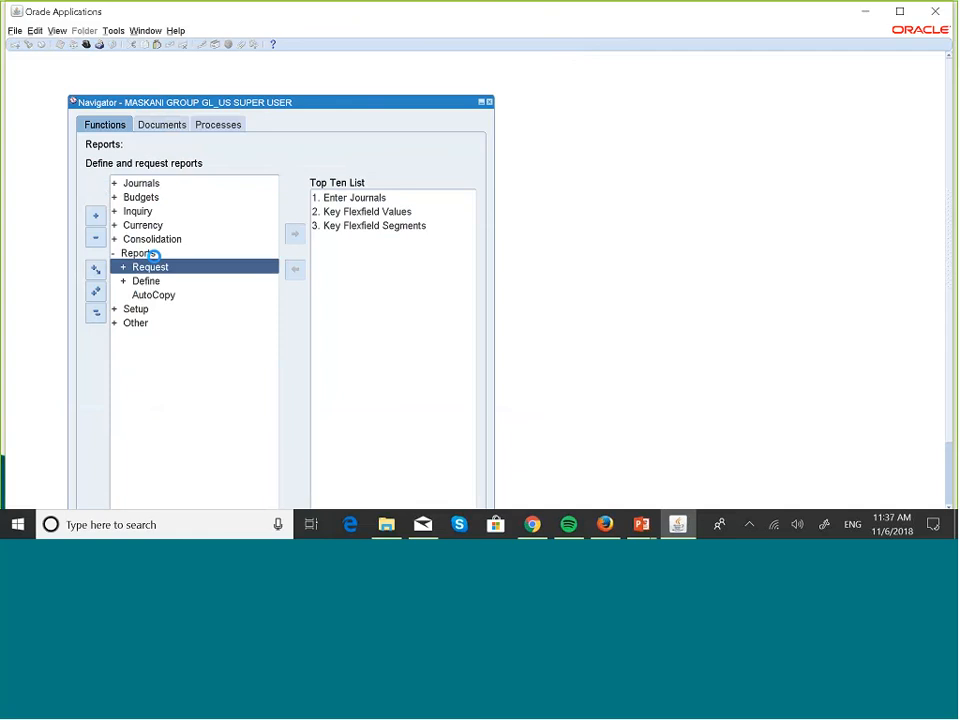
key("Down")
key("Return")
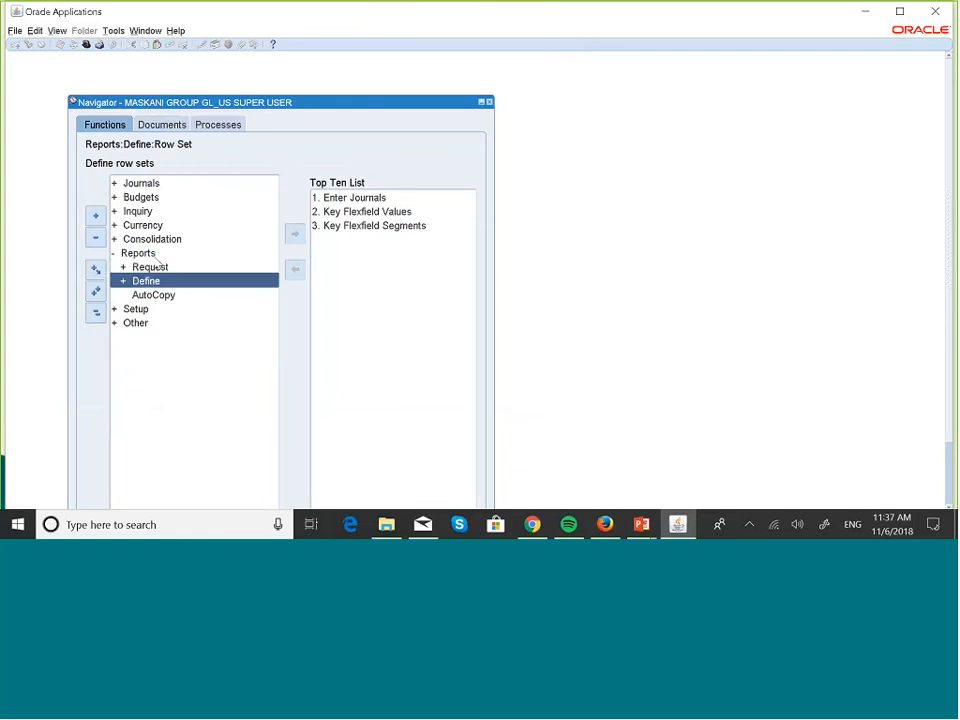
key("Down")
key("Down")
key("Up")
key("Up")
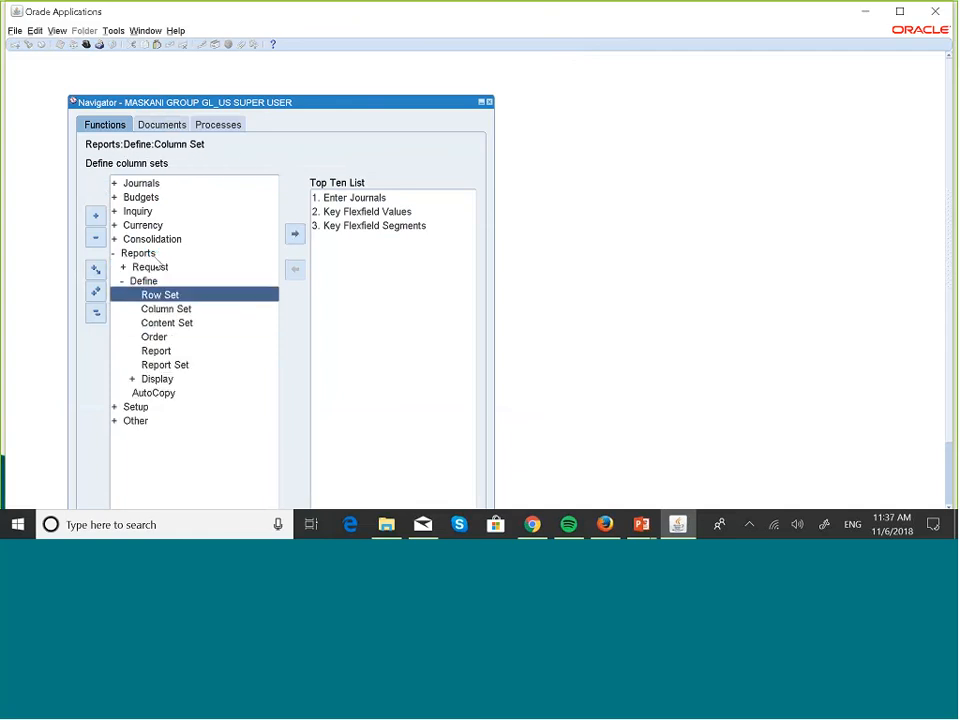
key("Return")
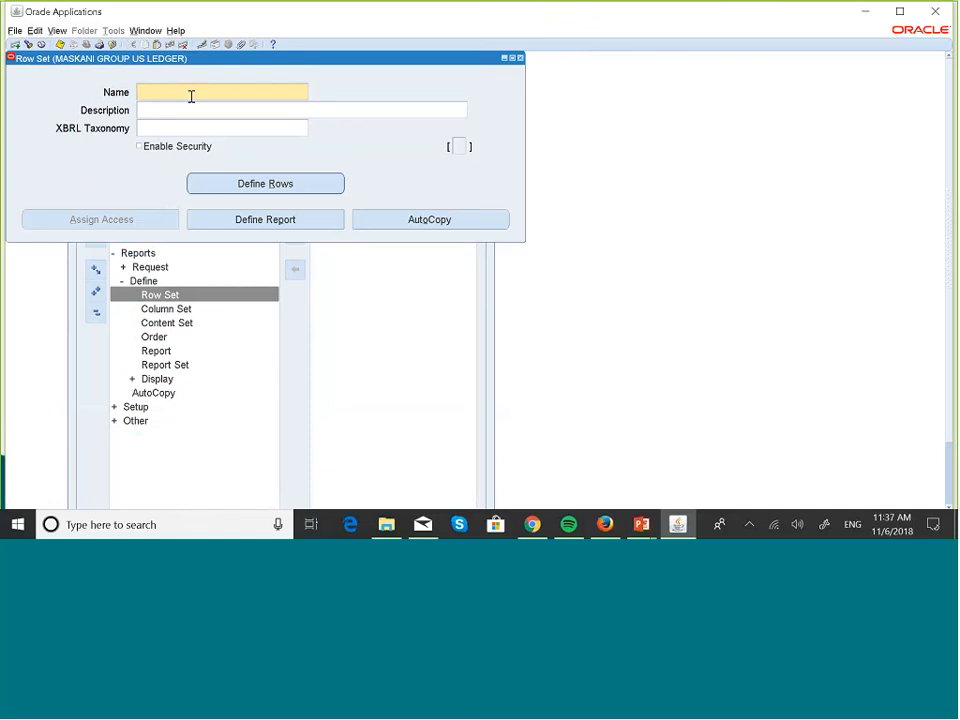
Query the existing row set MASKANI BALANCE SHEET RS.
key("F11")
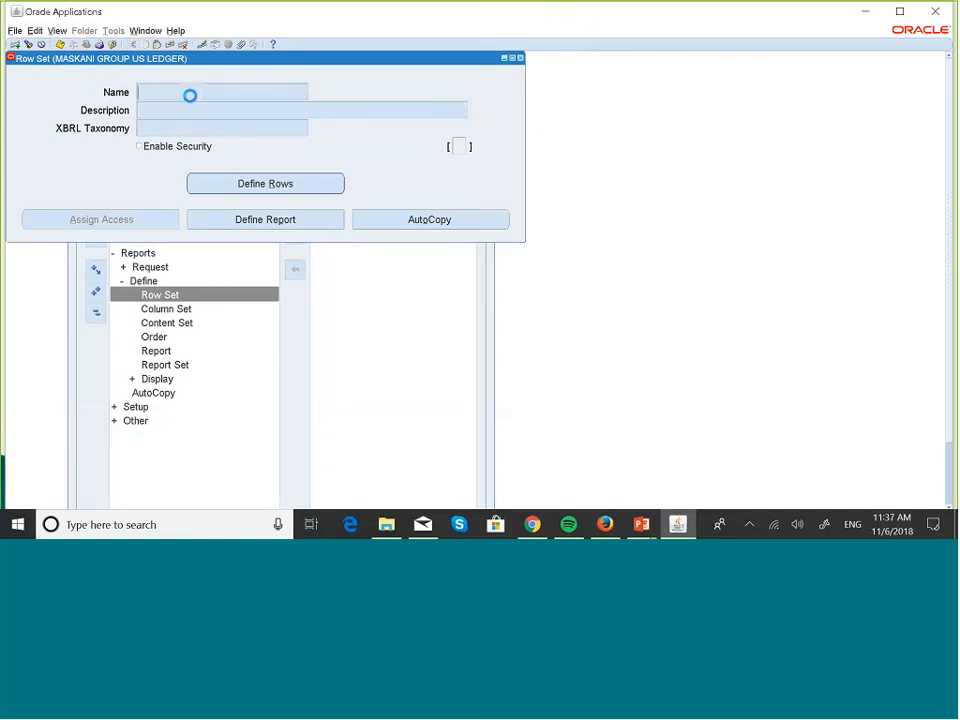
type("MASKANI BALANCE SHEET RS")
key("Tab")
left_click(189, 95)
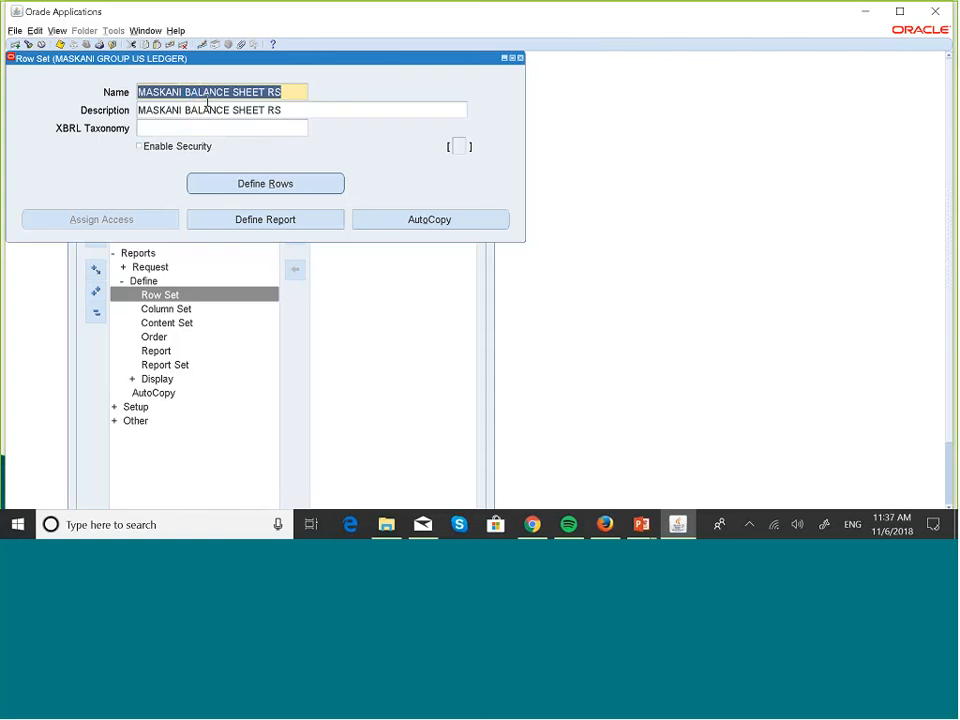
Open the account ranges assigned to row line 10, Asset Accounts, in the row set MASKANI BALANCE SHEET RS.
left_click(320, 180)
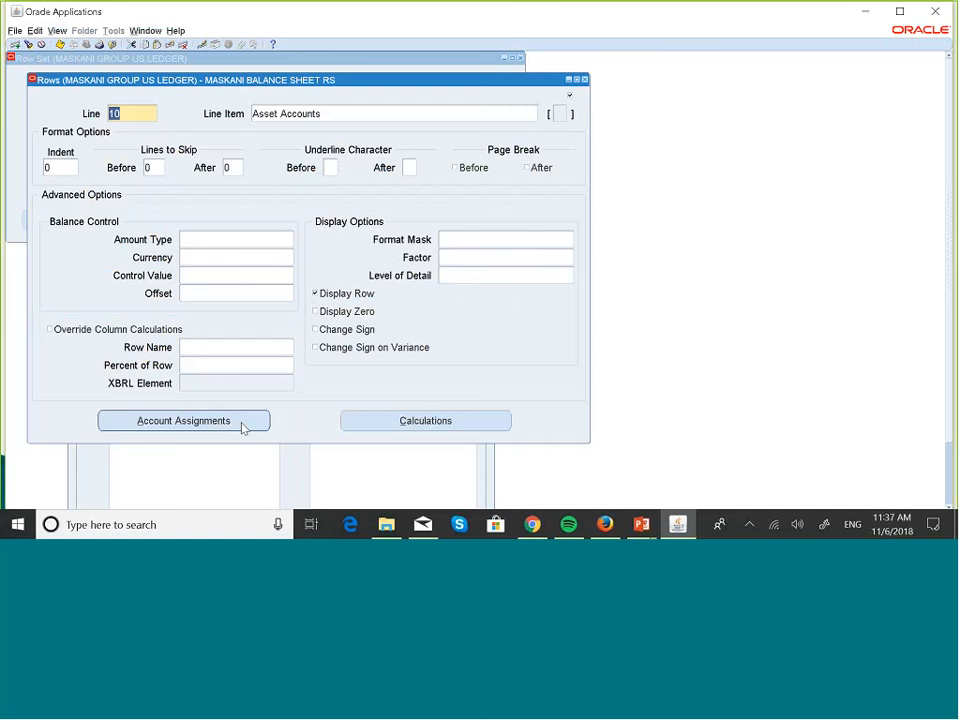
left_click(183, 420)
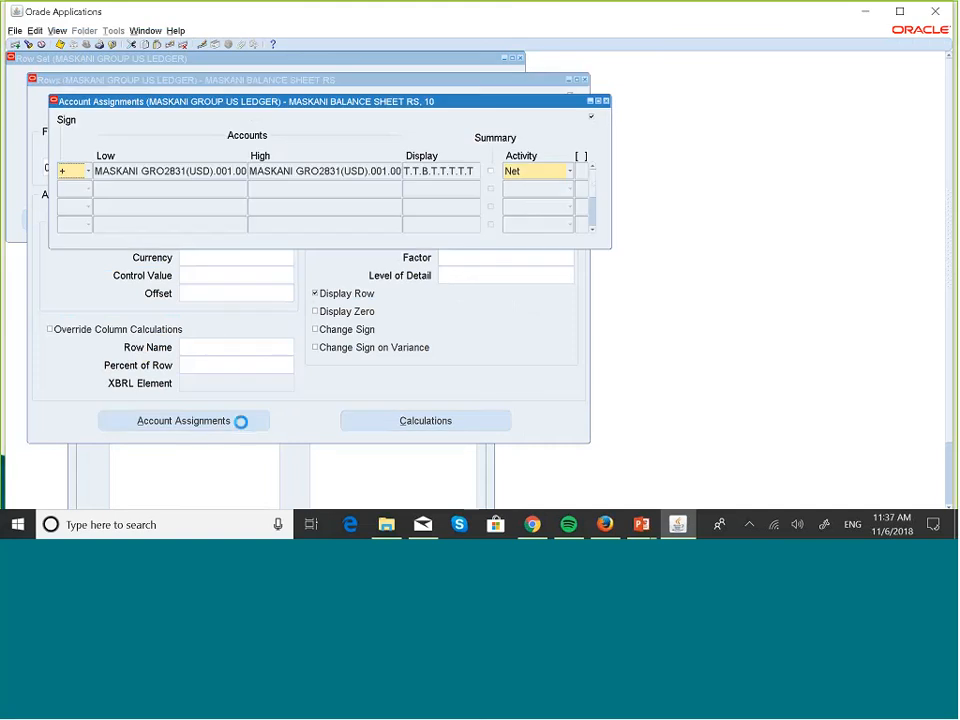
left_click(208, 176)
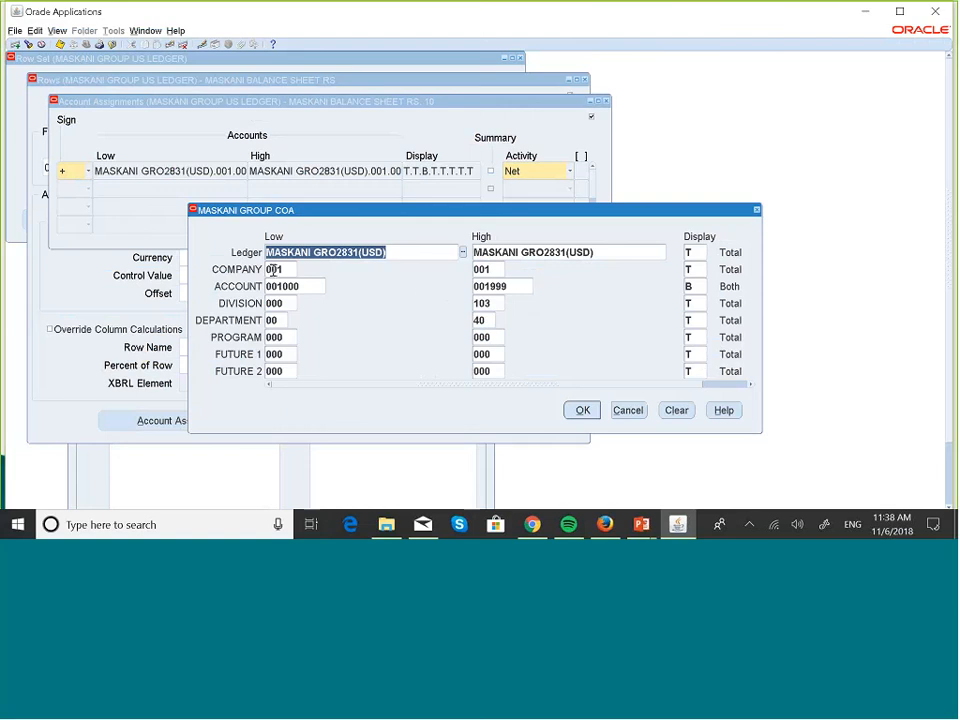
Review the available values for the high COMPANY segment without changing it, and close the account ranges and row definitions.
left_click(498, 270)
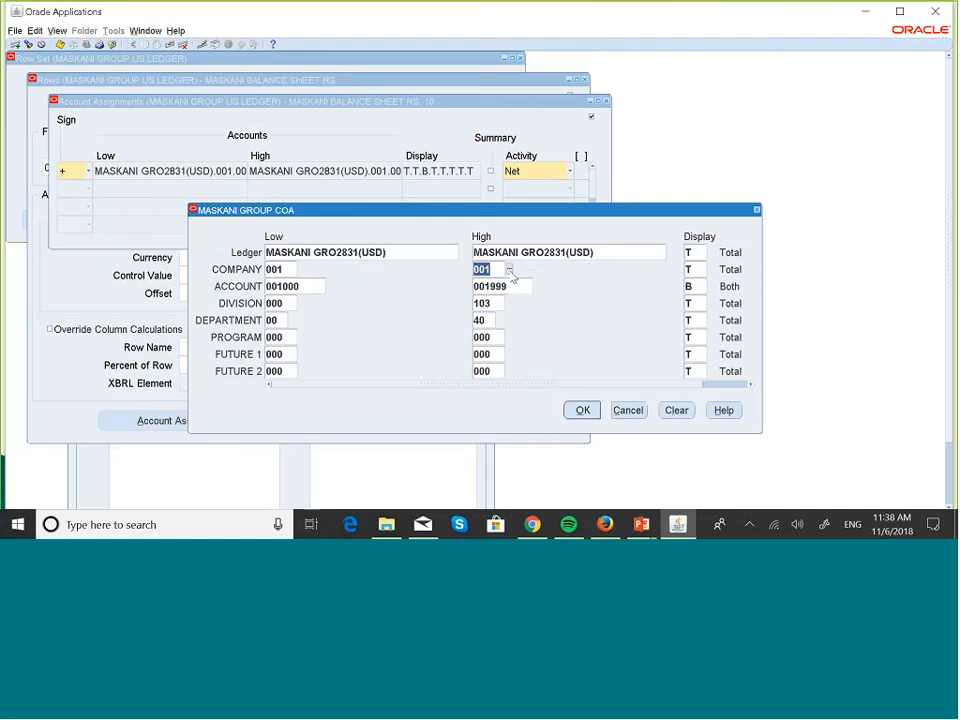
left_click(509, 270)
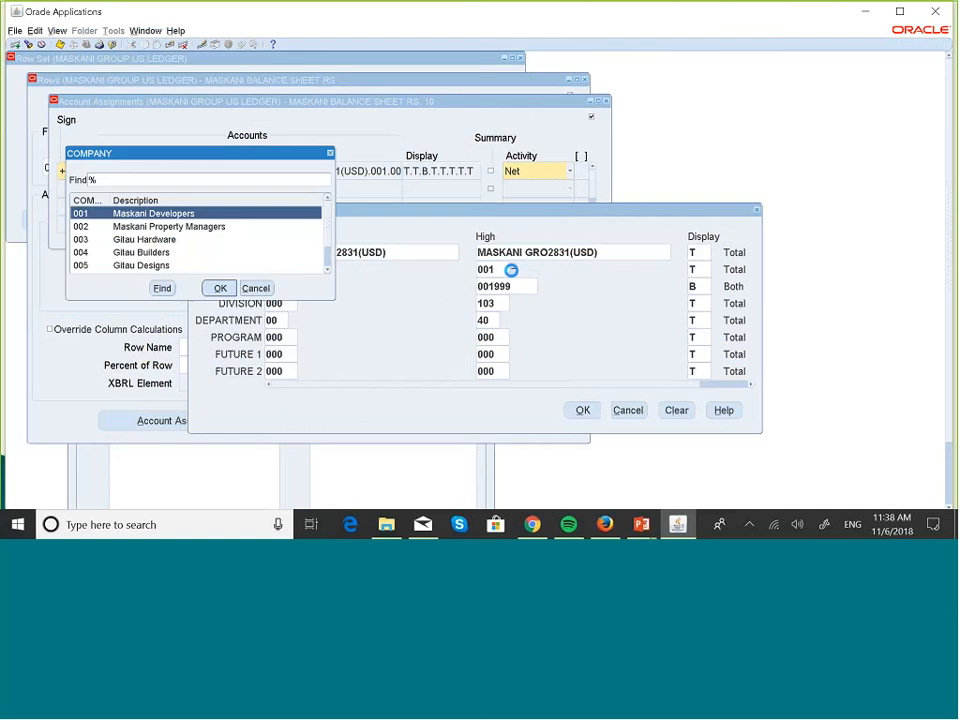
scroll(250, 206, "down", 1)
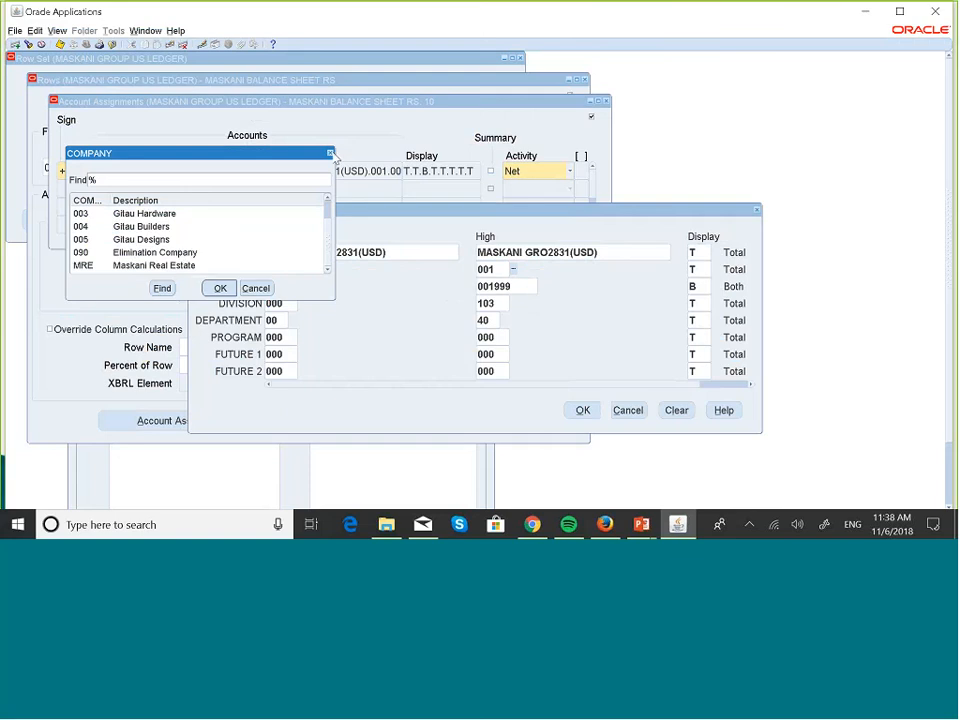
left_click(257, 288)
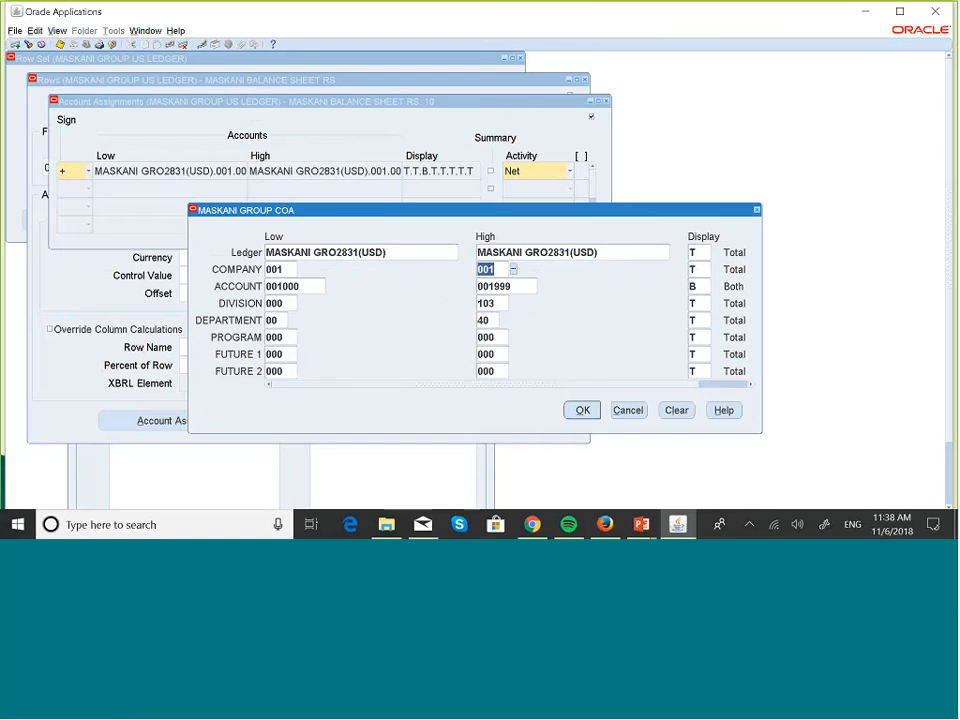
left_click(581, 409)
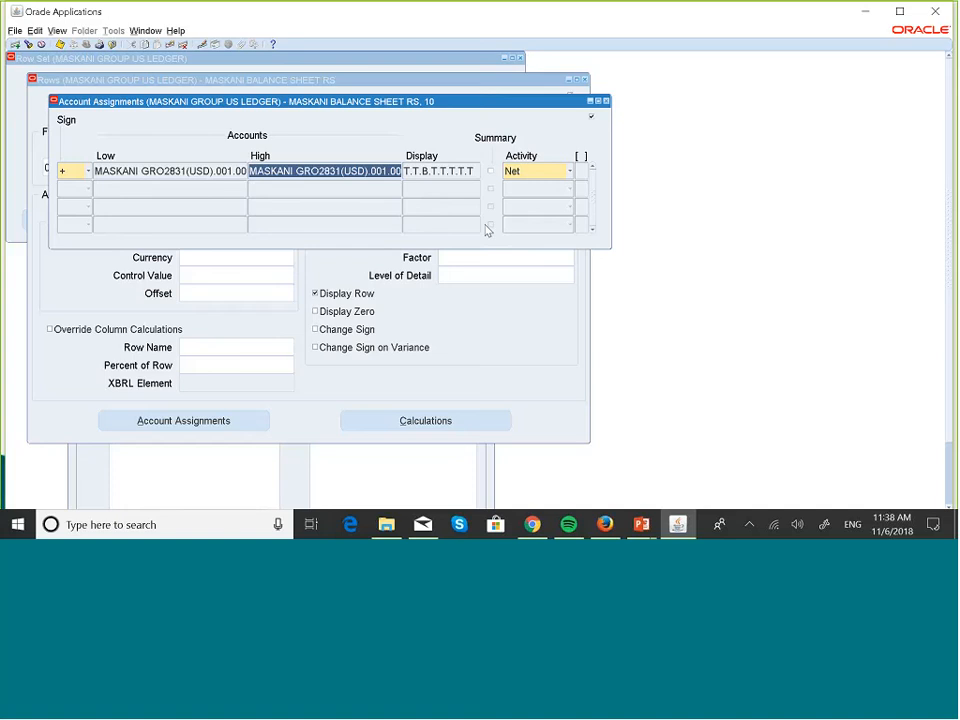
scroll(162, 73, "down", 2)
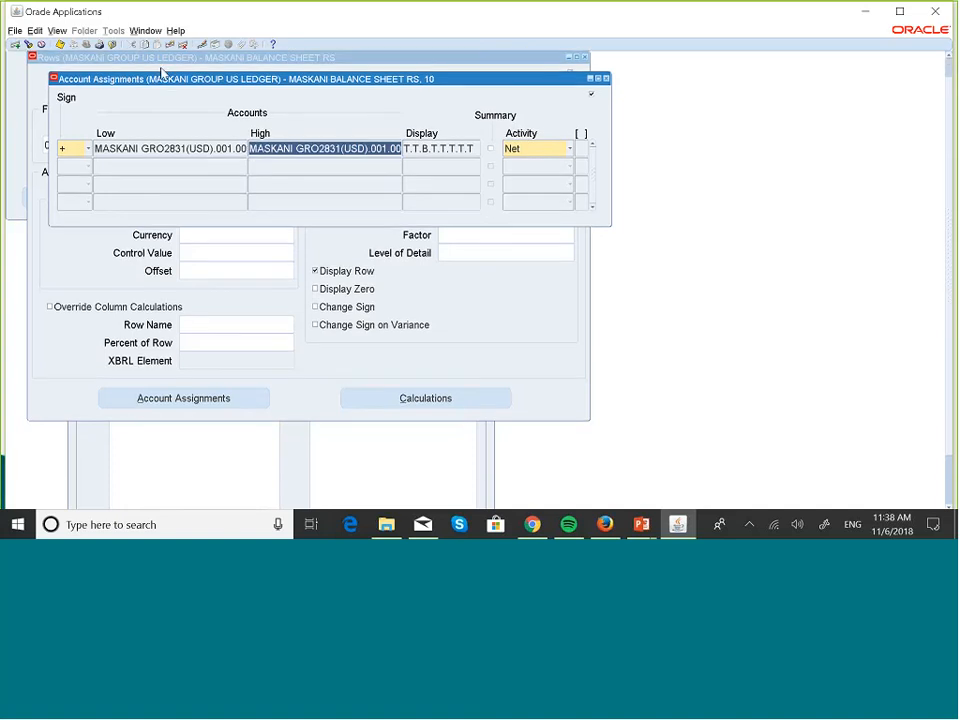
left_click(605, 78)
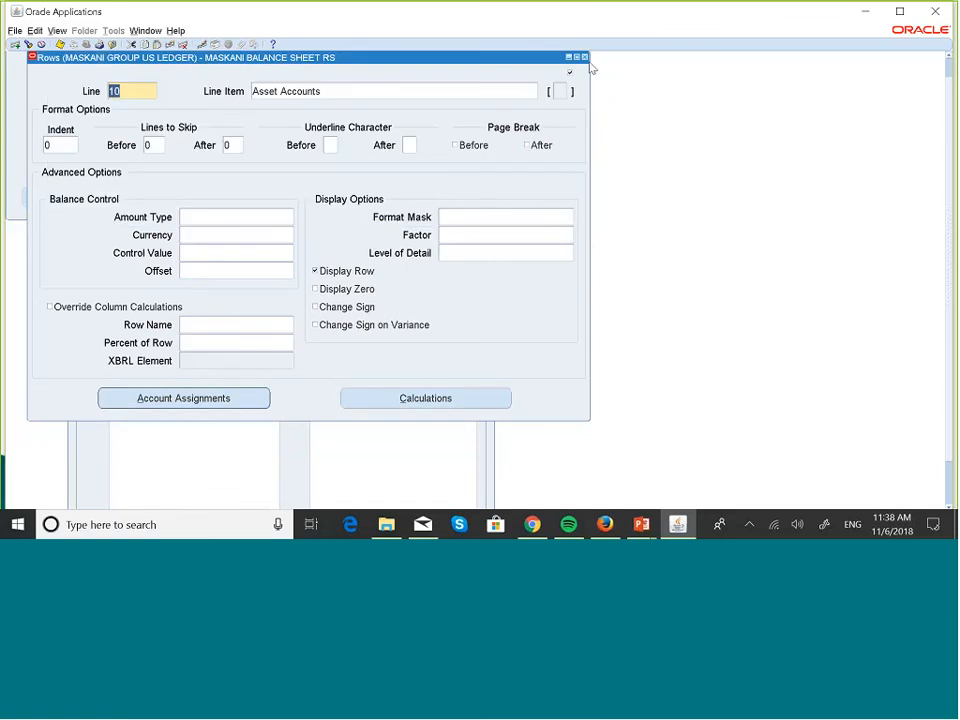
left_click(585, 57)
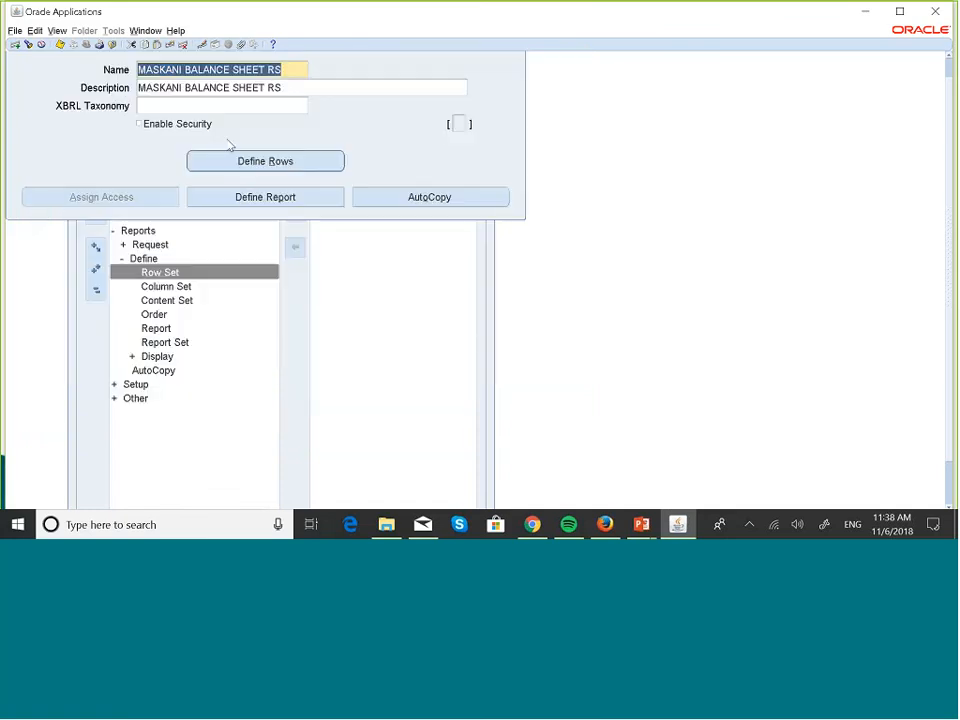
Open the report definition from the row set and query the report with MASKA%.
left_click(264, 197)
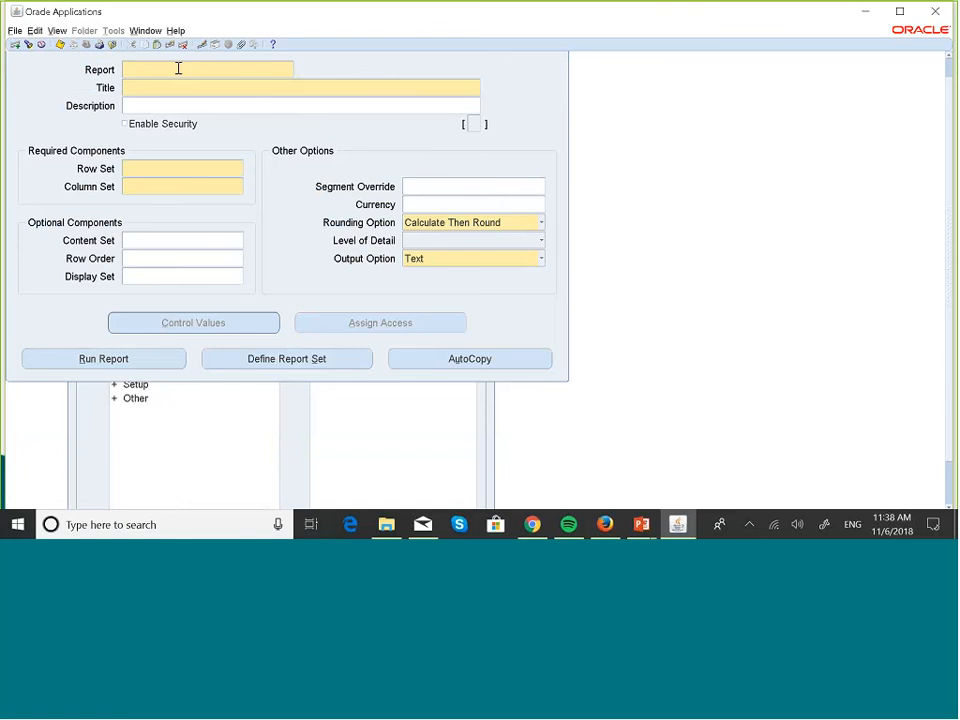
key("F11")
type("MASKA%")
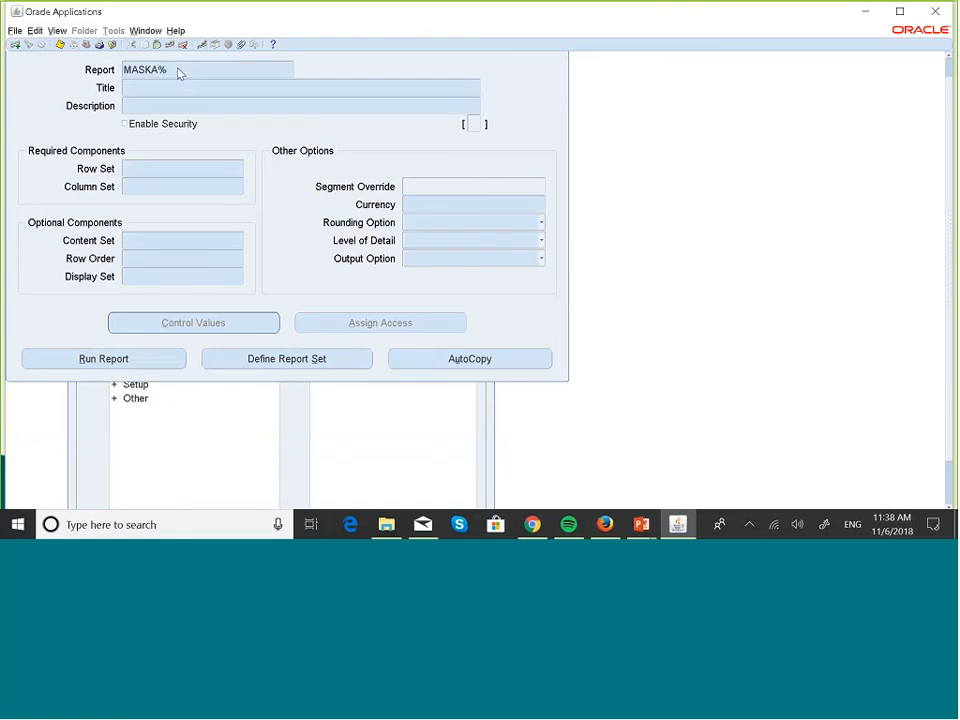
key("ctrl+F11")
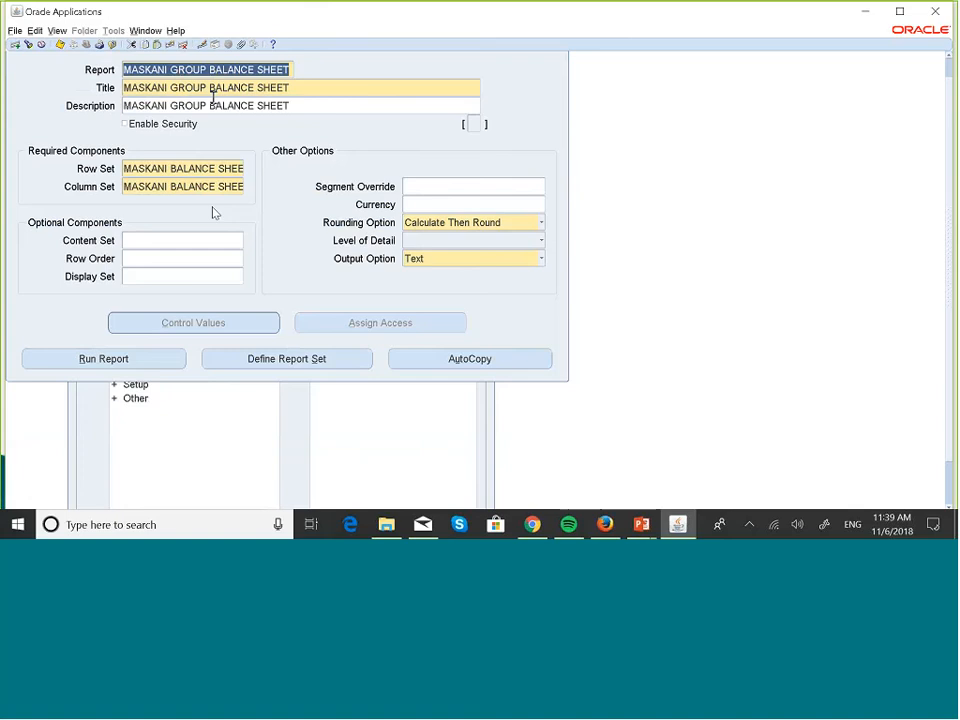
Run the MASKANI GROUP BALANCE SHEET report for period OCT-18 in USD, checking its optional components and other options before submitting.
left_click(172, 359)
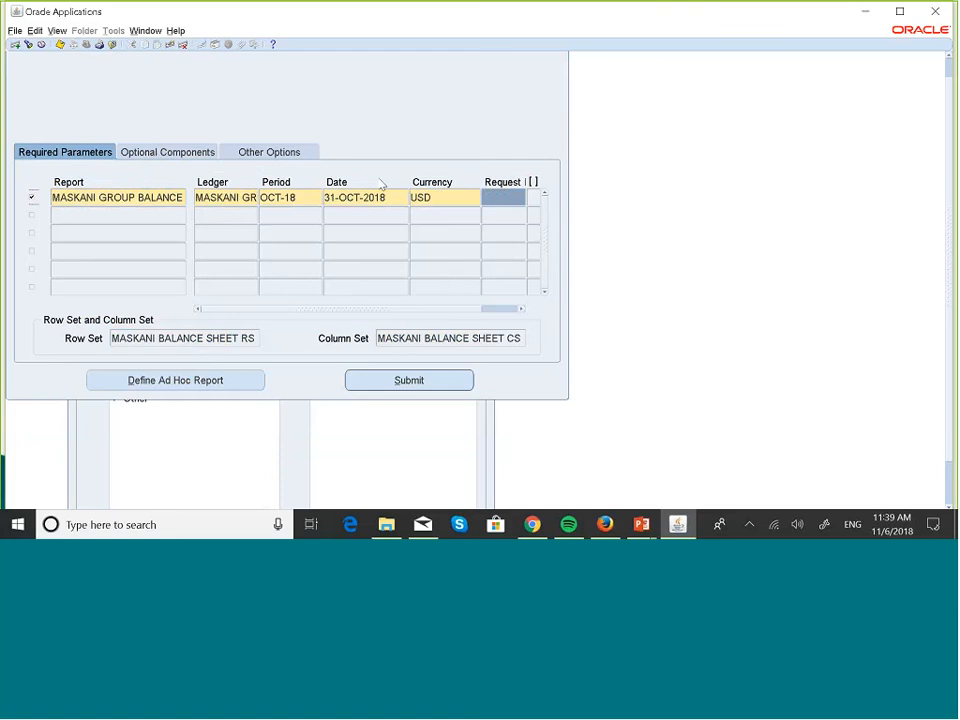
left_click(185, 155)
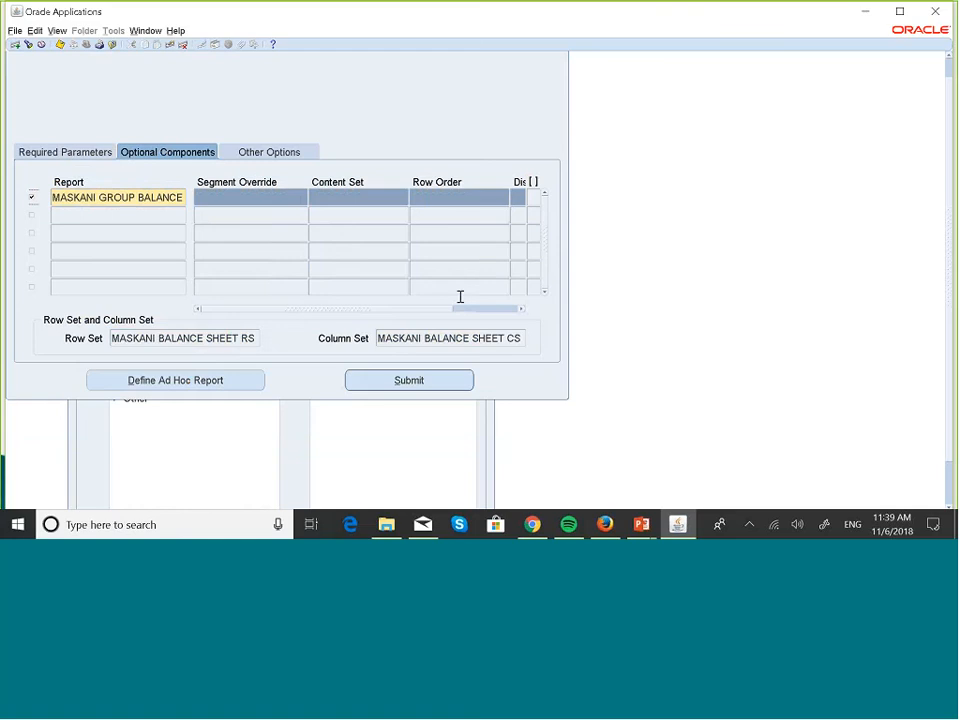
left_click(521, 310)
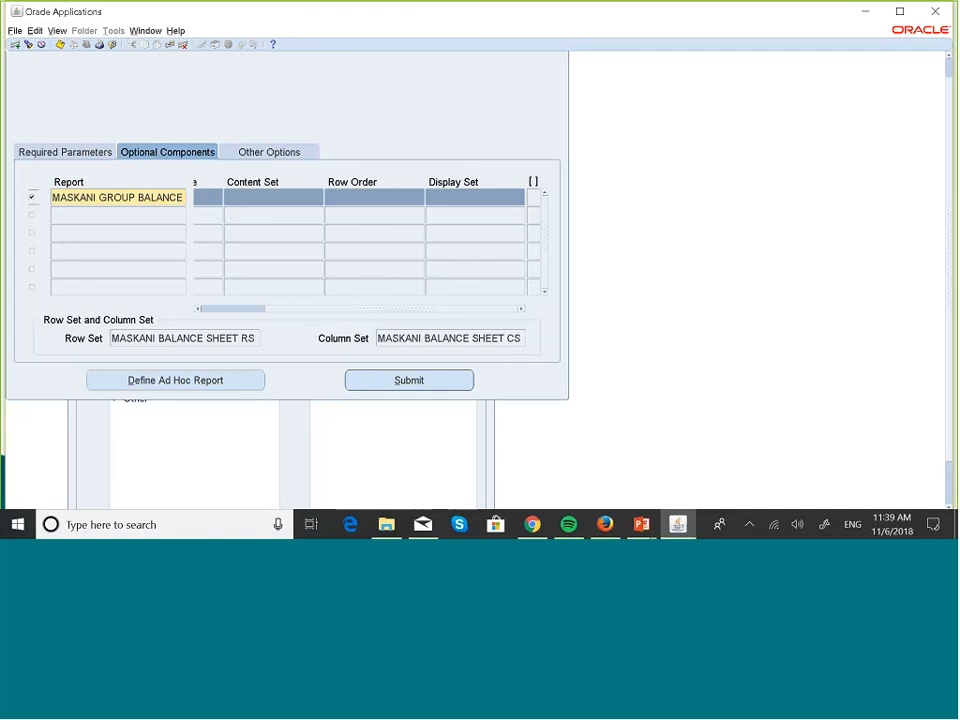
left_click(262, 156)
left_click(84, 154)
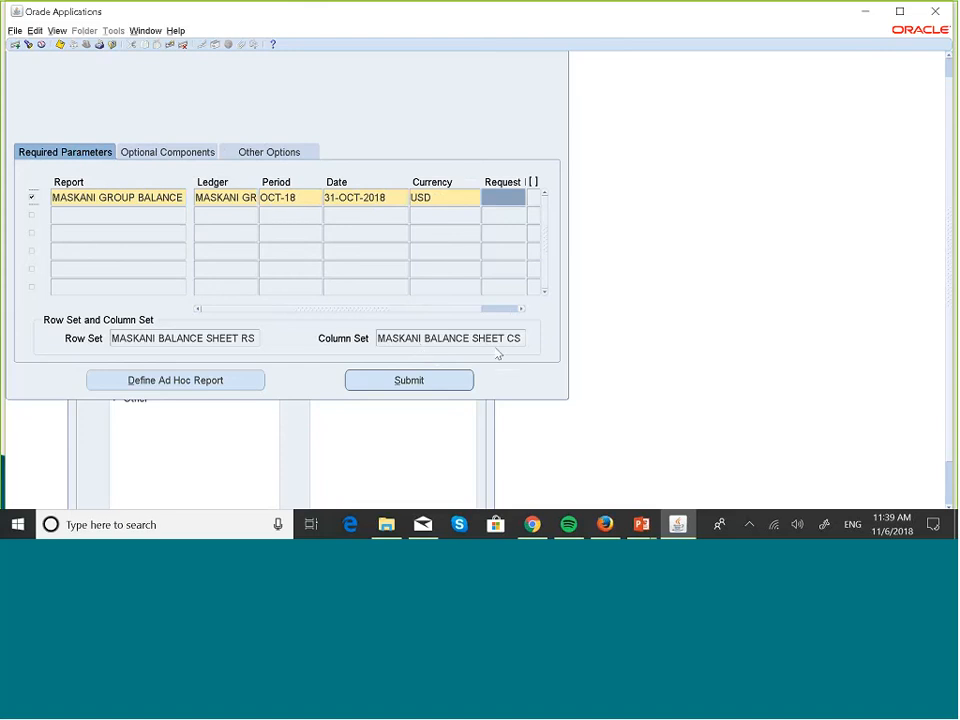
left_click(432, 384)
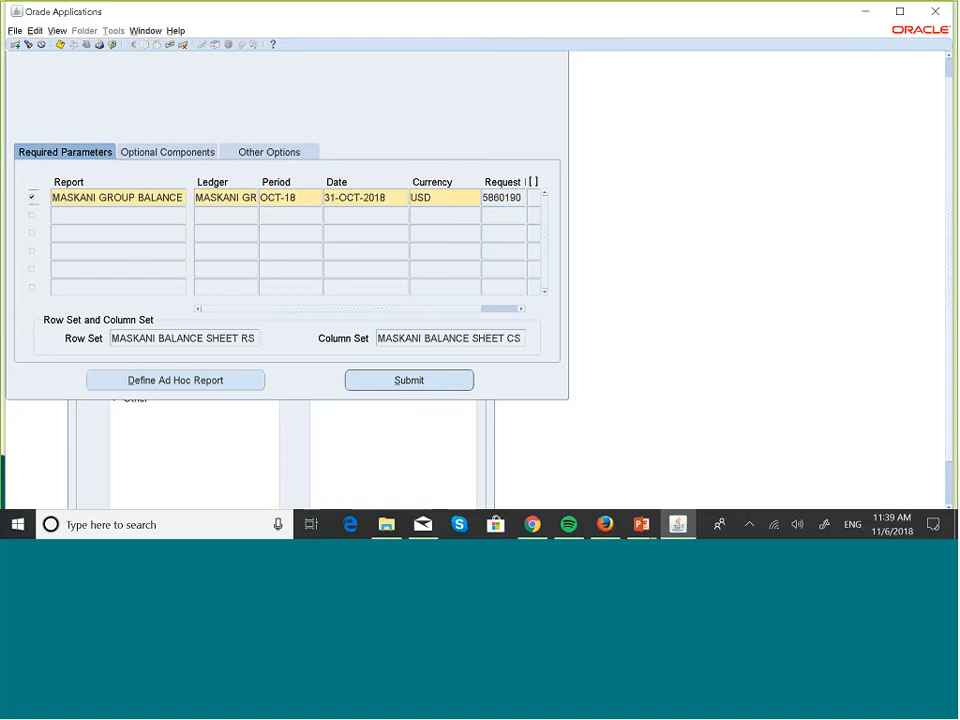
Find the submitted report request among the concurrent requests by its request ID 5860190.
double_click(486, 197)
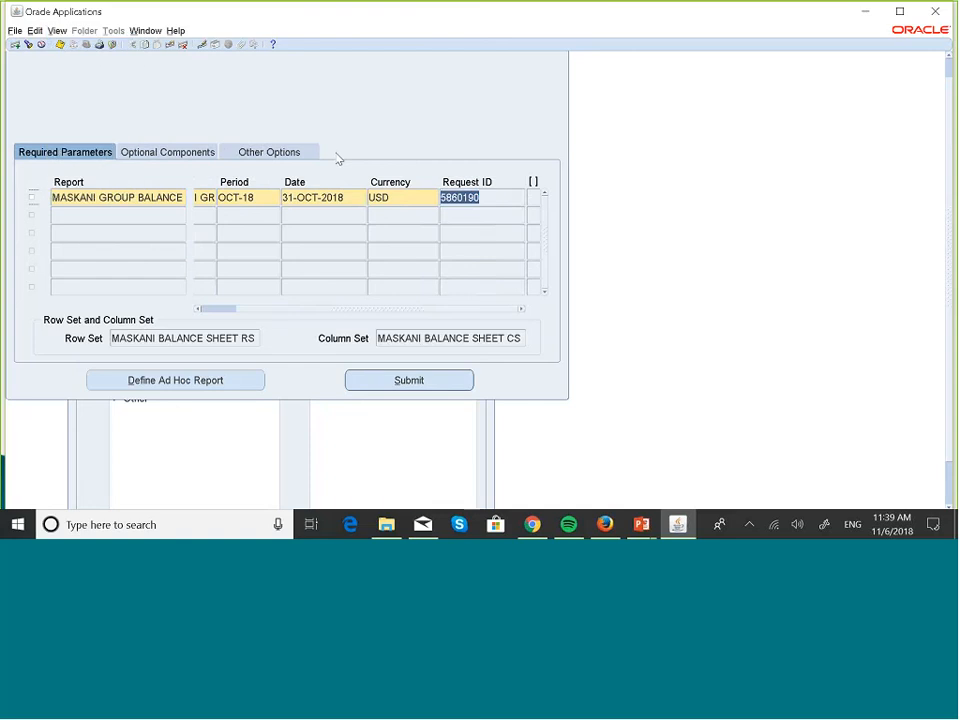
key("alt+v")
key("r")
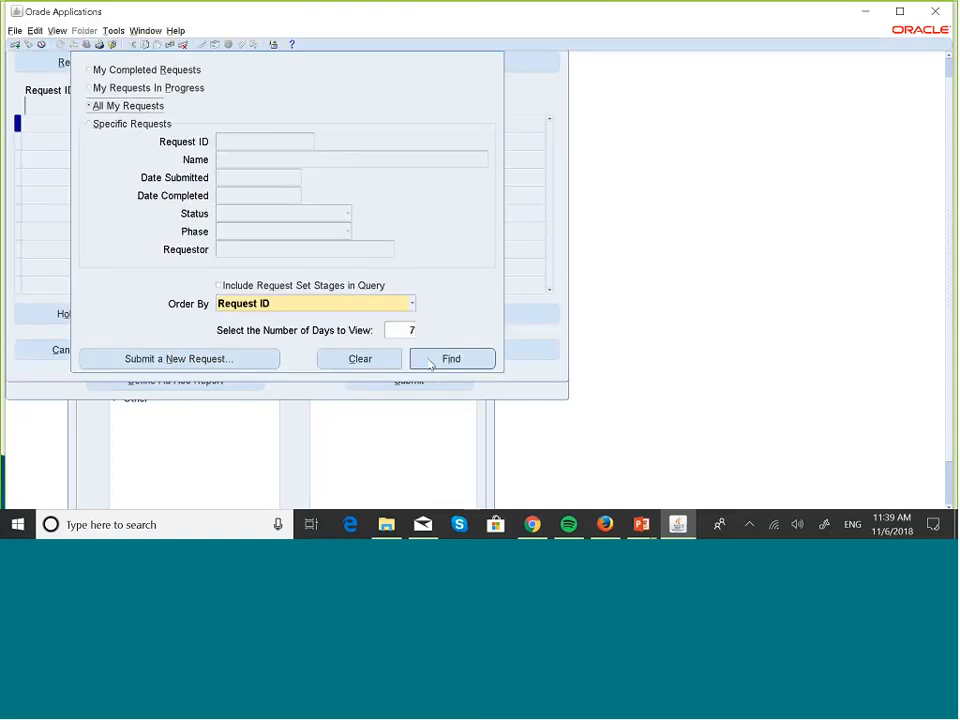
left_click(90, 126)
left_click(238, 141)
type("5860190")
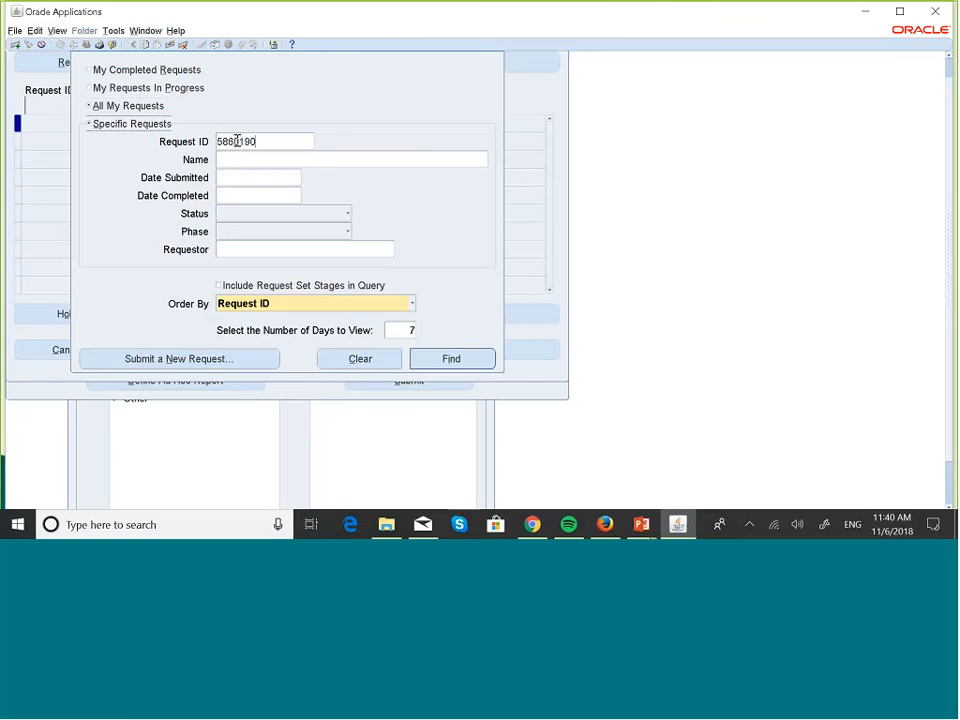
left_click(453, 356)
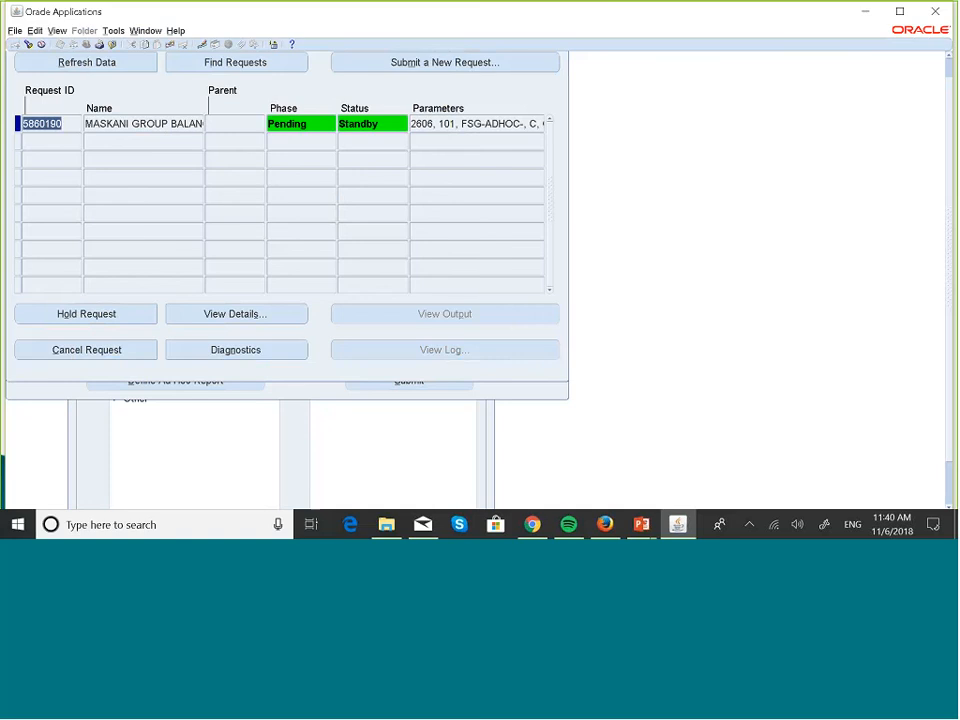
Refresh the request's status until it completes and view the balance sheet report's output.
left_click(124, 63)
left_click(125, 65)
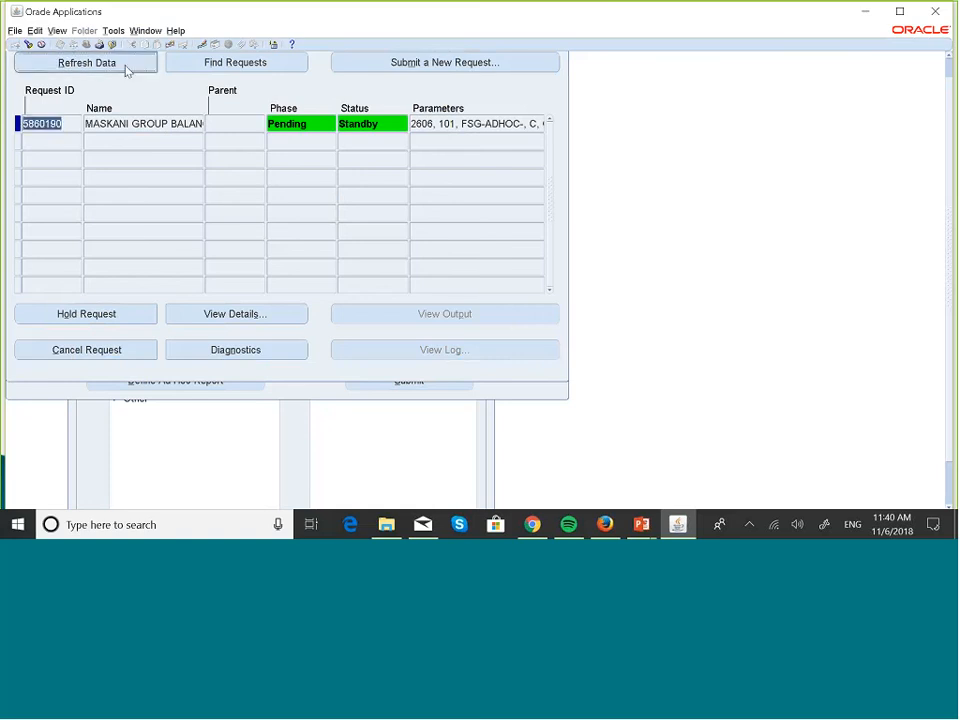
left_click(124, 64)
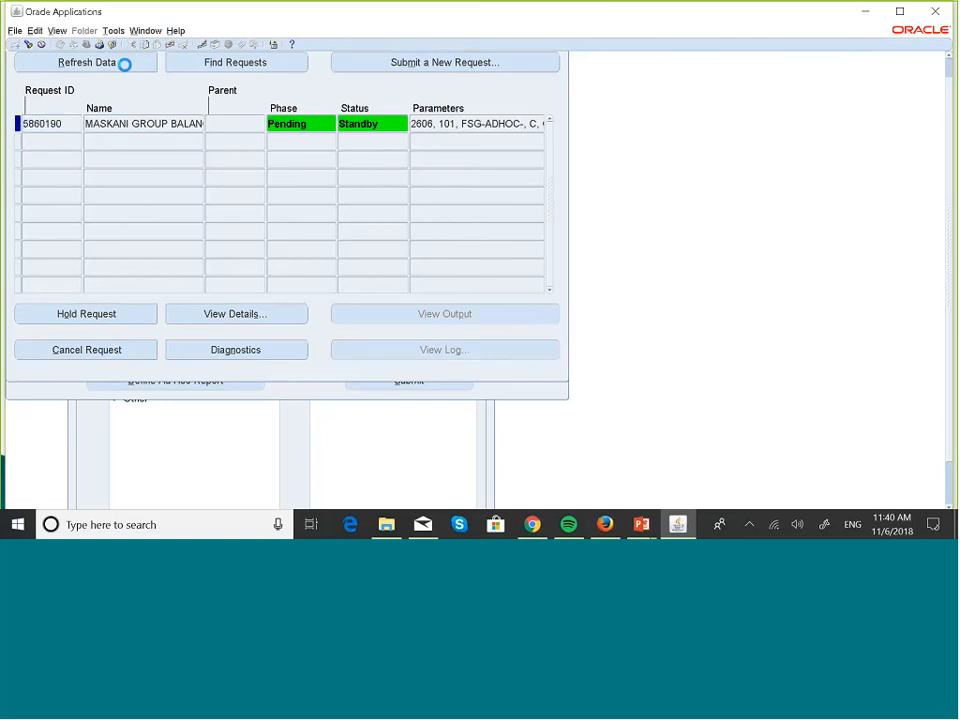
left_click(126, 66)
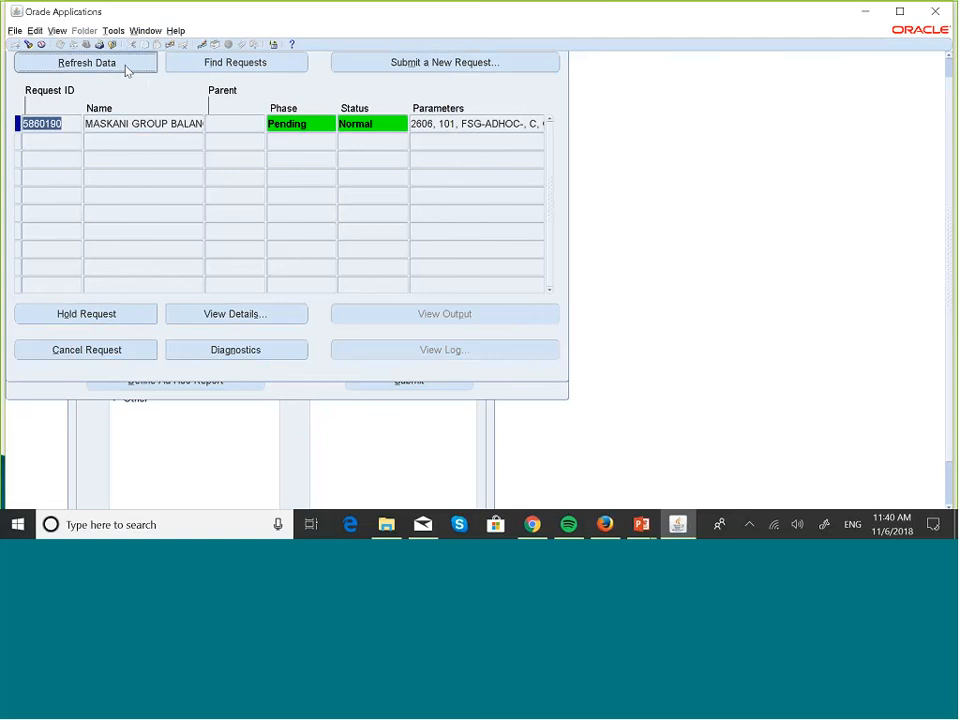
left_click(126, 66)
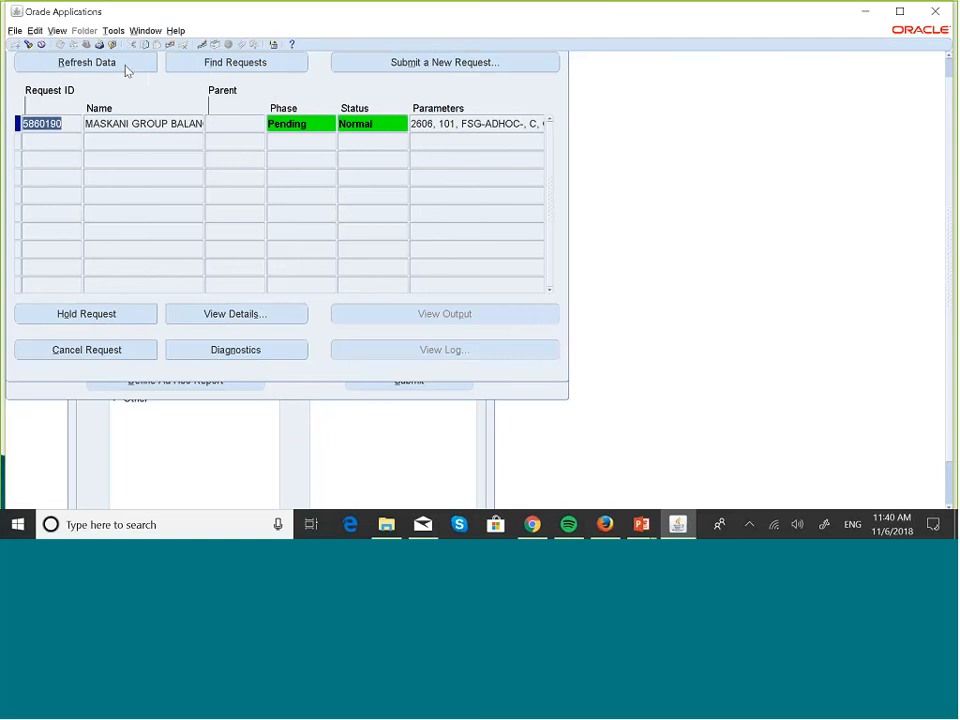
left_click(124, 64)
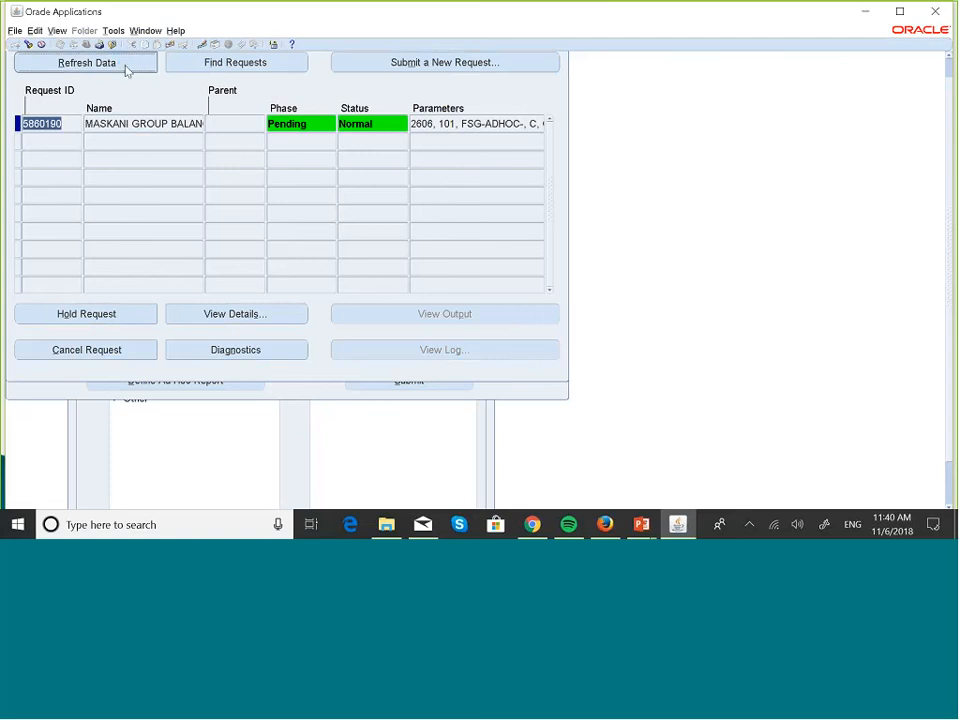
left_click(124, 64)
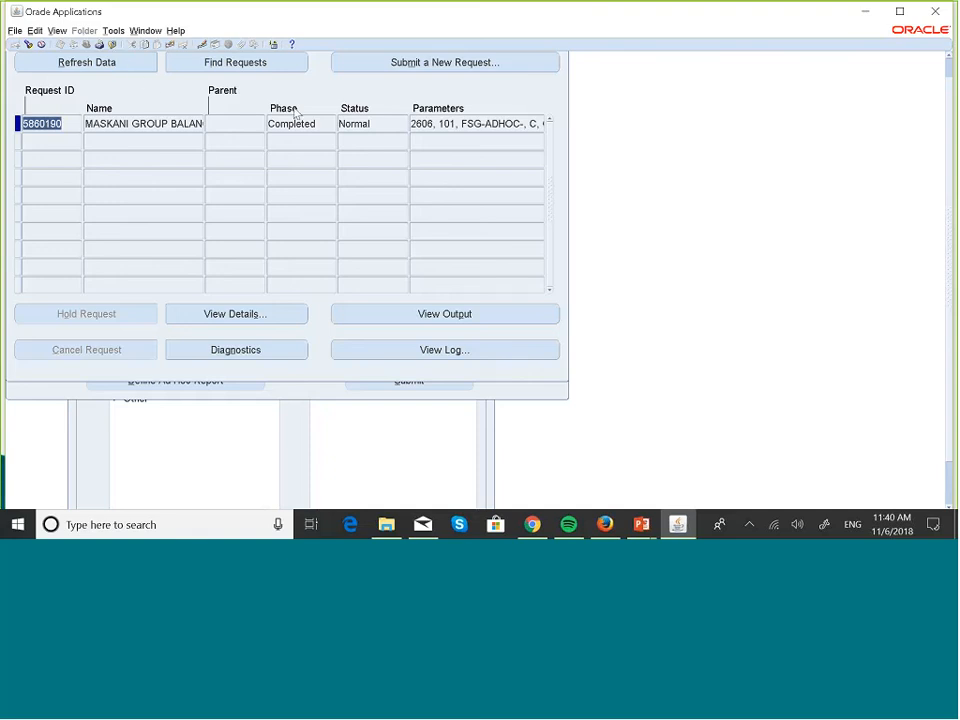
left_click(432, 318)
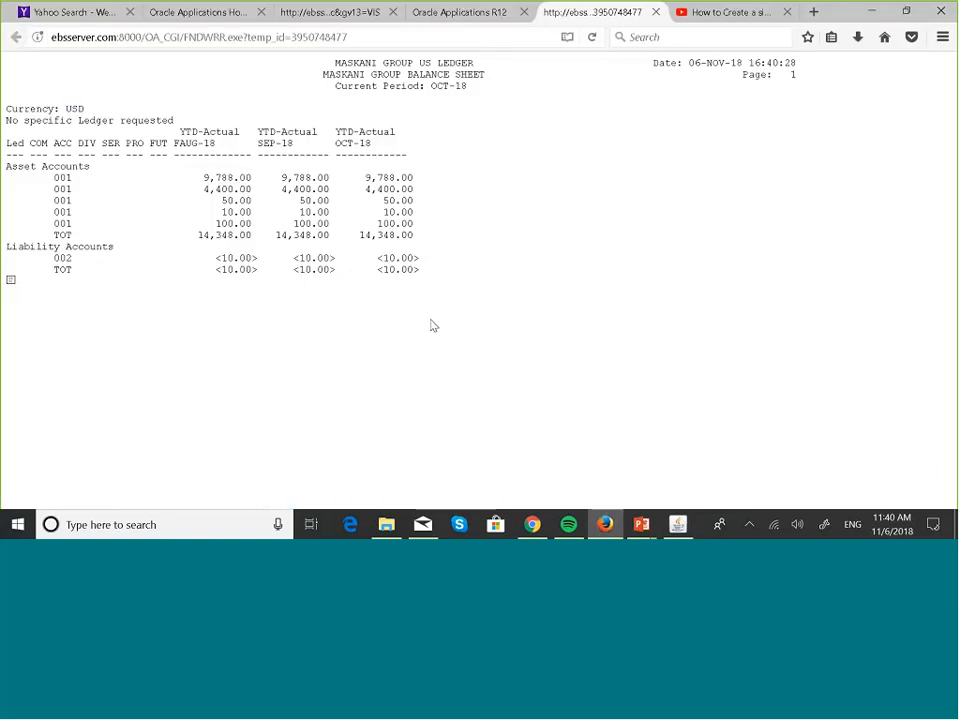